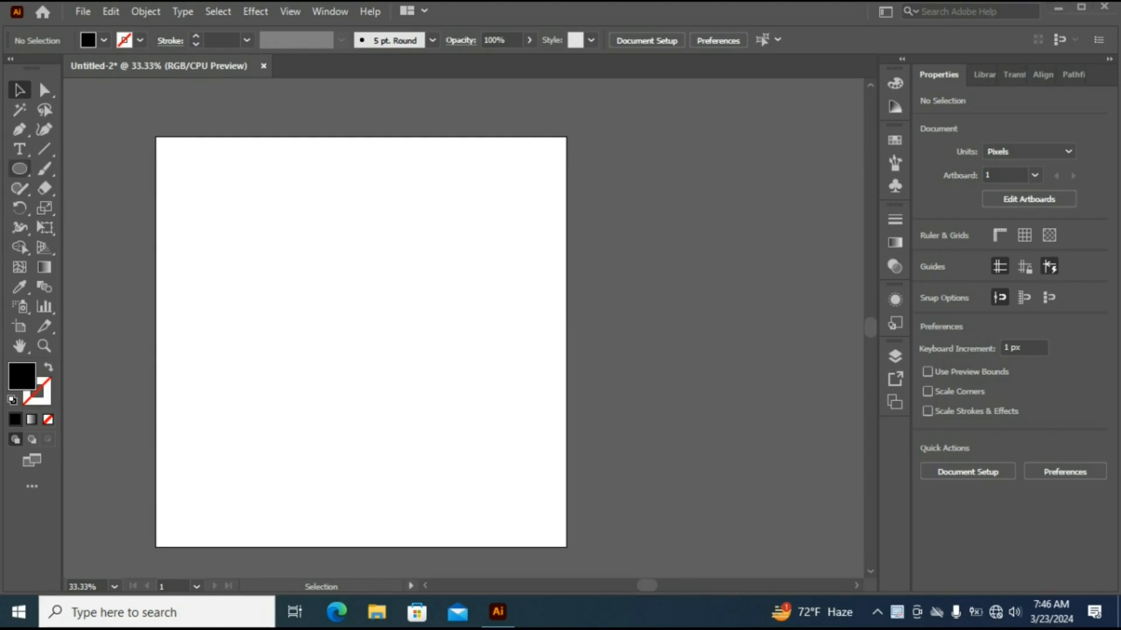
Draw a black circle about 596 px in diameter and centre it horizontally and vertically on the artboard.
left_click(19, 169)
left_click_drag(267, 251, 437, 422)
left_click(984, 398)
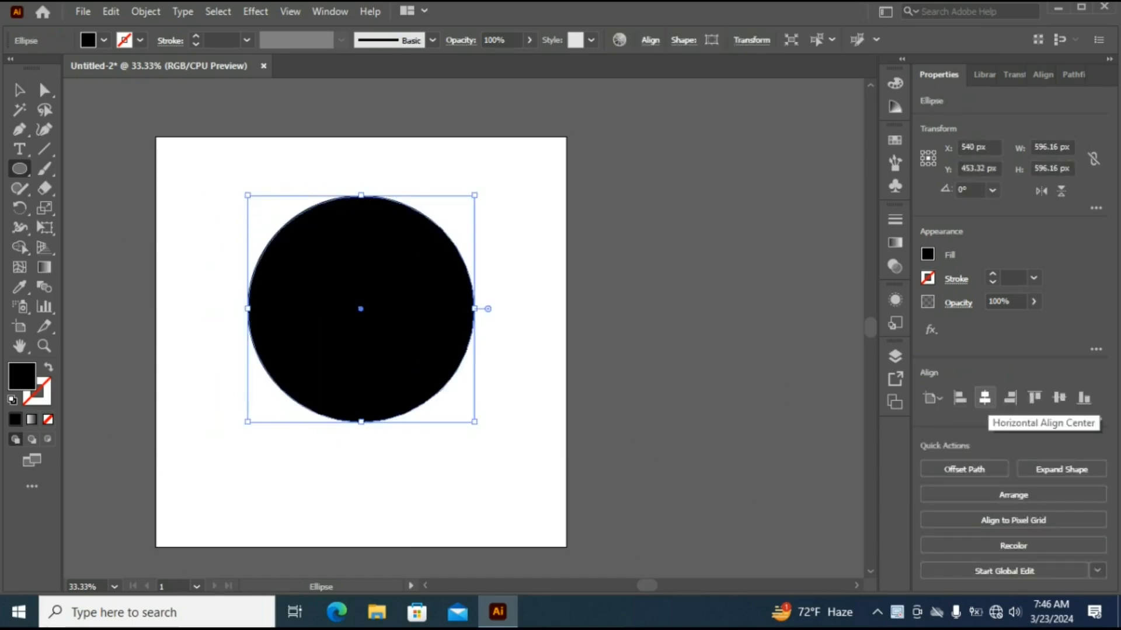
left_click(1059, 398)
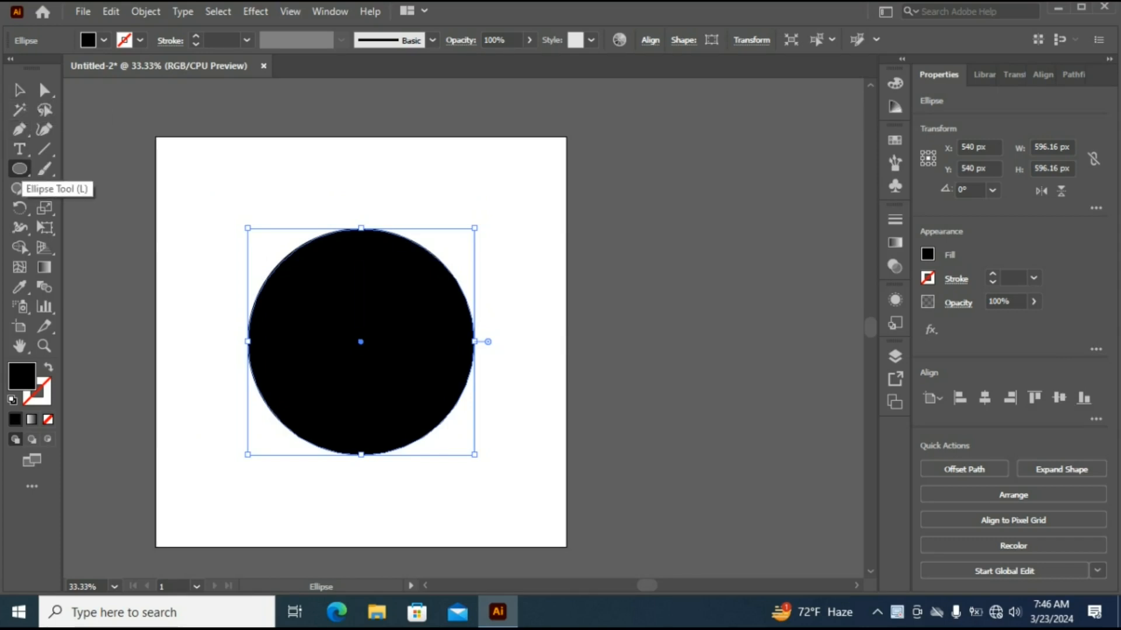
Cover the circle's upper half with a rectangle about 970 × 428 px and remove the covered area with the Shape Builder.
left_click_drag(19, 173, 76, 168)
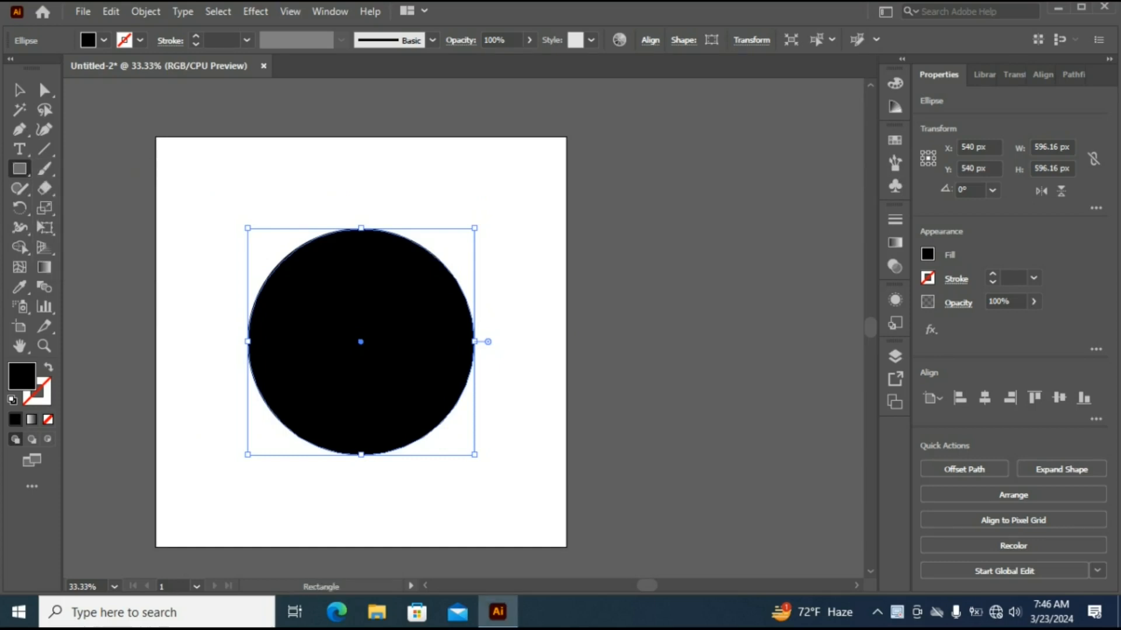
left_click_drag(178, 179, 547, 341)
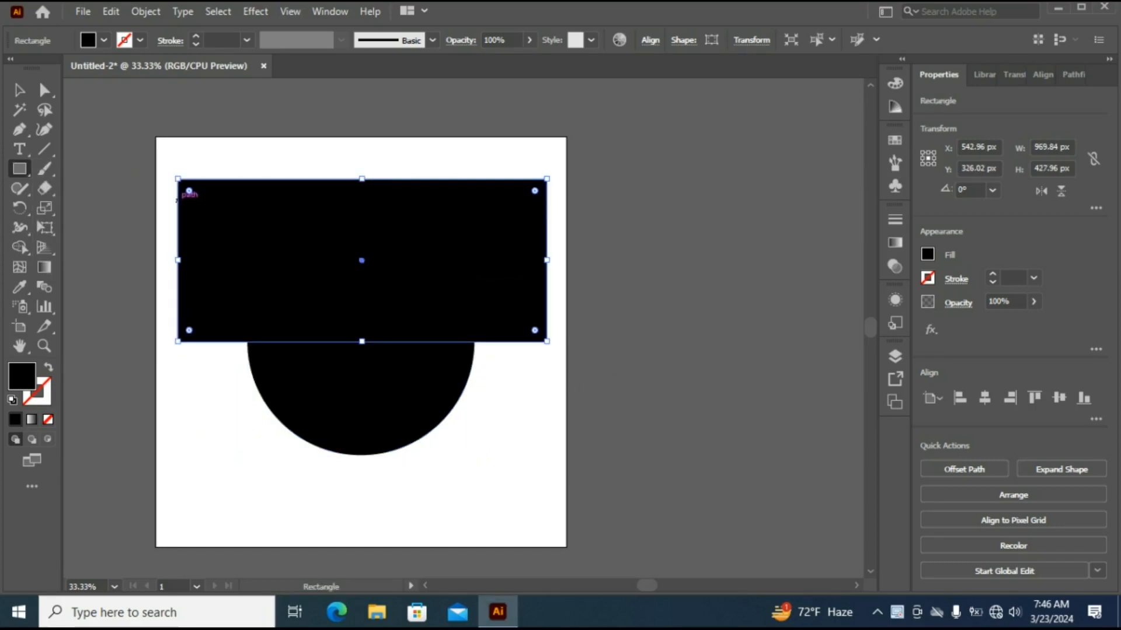
key("v")
left_click_drag(154, 152, 552, 458)
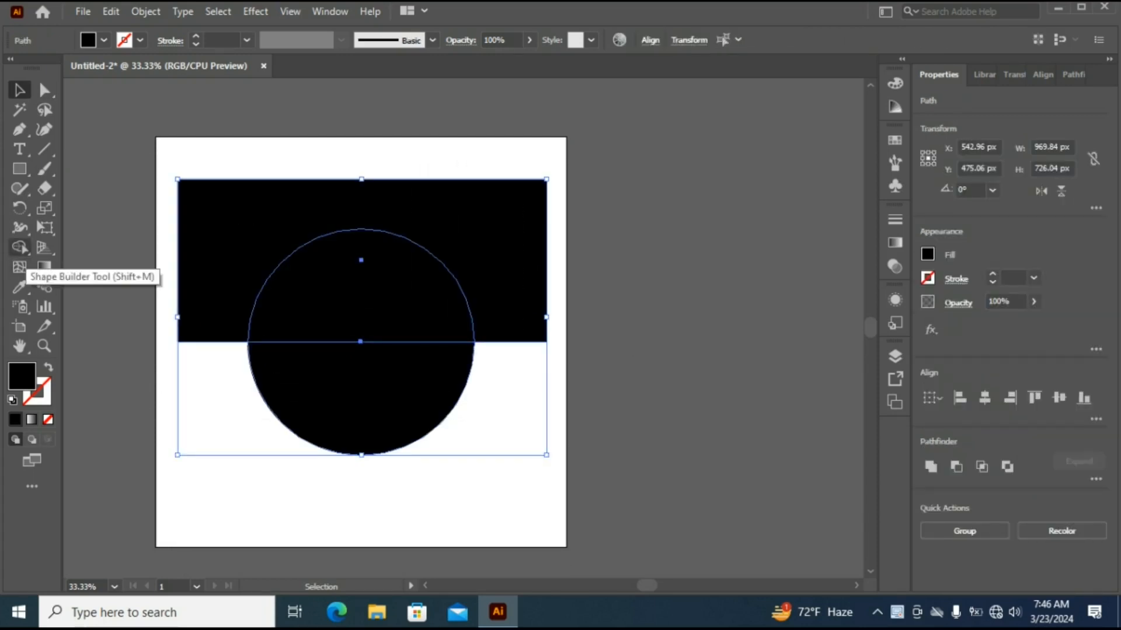
left_click(21, 247)
left_click_drag(242, 272, 391, 275)
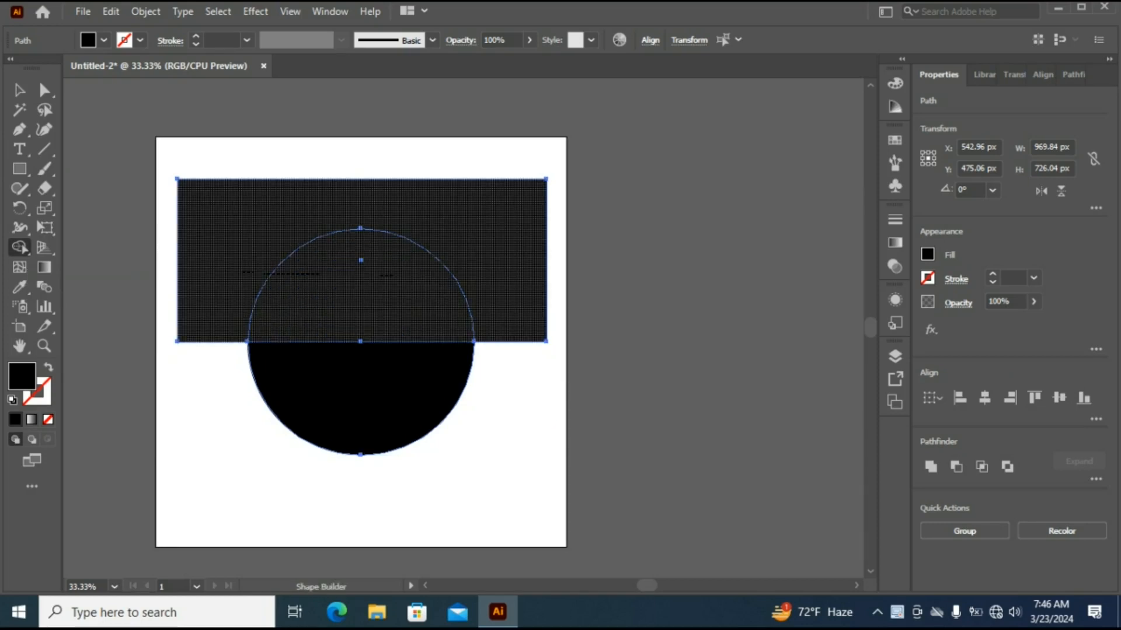
key("v")
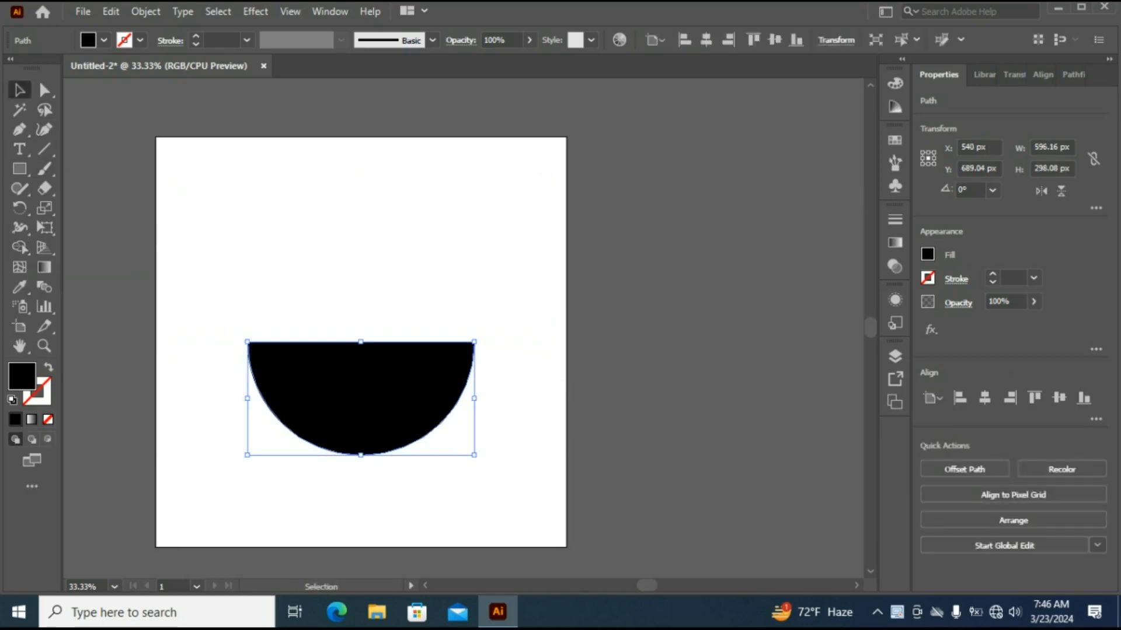
Stretch the half circle downward to about 369 px tall and centre it vertically on the artboard.
left_click_drag(361, 455, 361, 483)
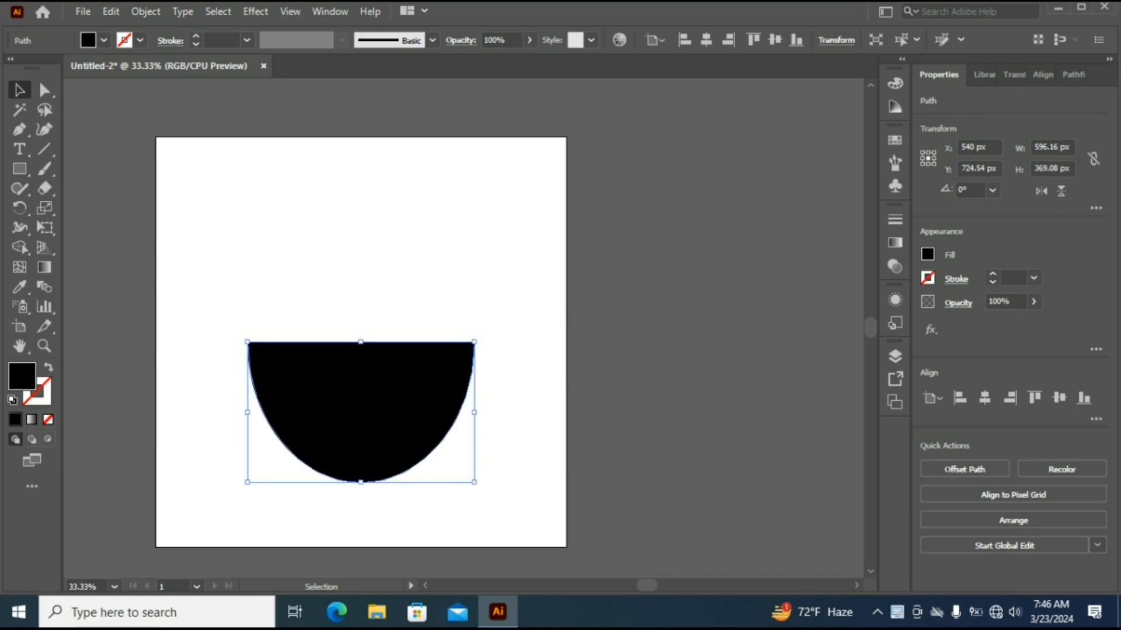
left_click(1058, 397)
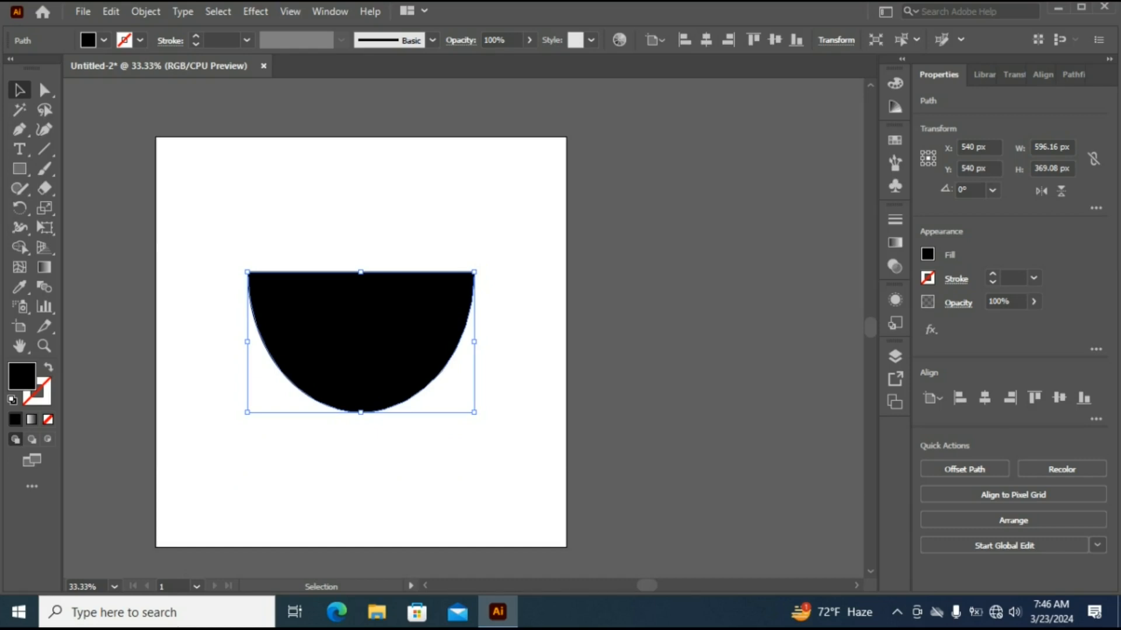
Make a flattened copy of the bowl, about 31 px tall, at its base as a saucer.
key("a")
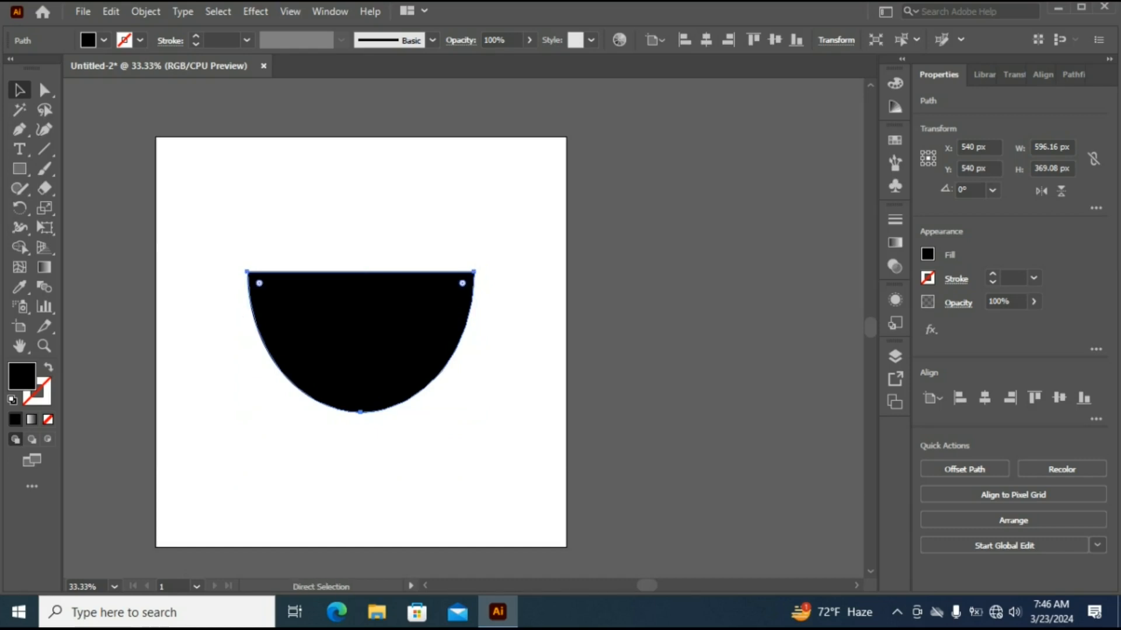
key("v")
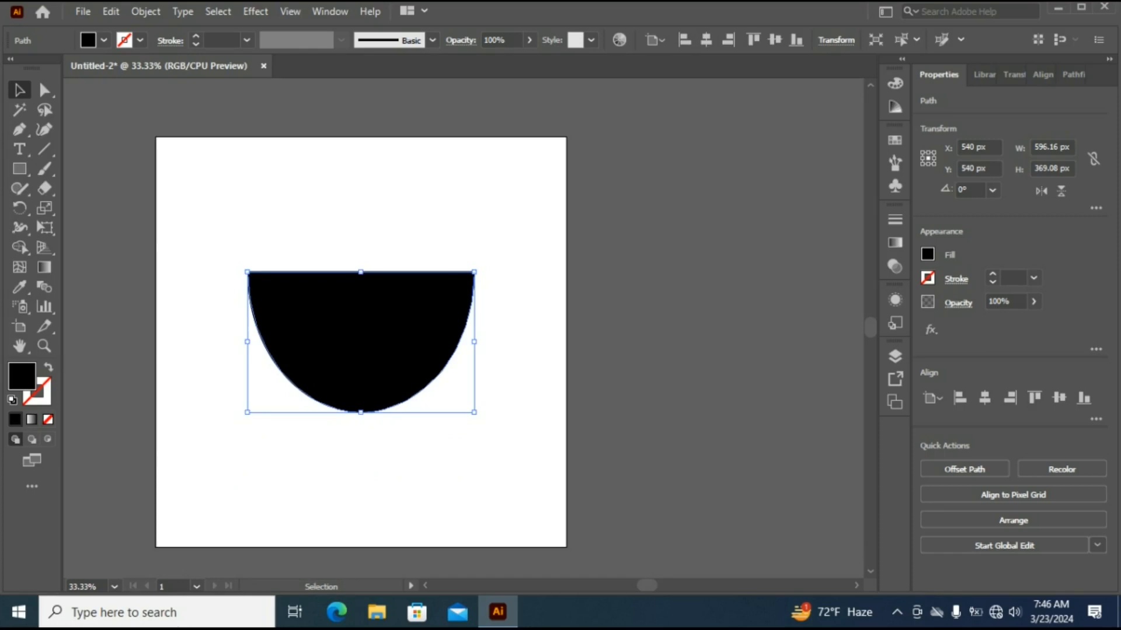
left_click_drag(361, 272, 366, 400)
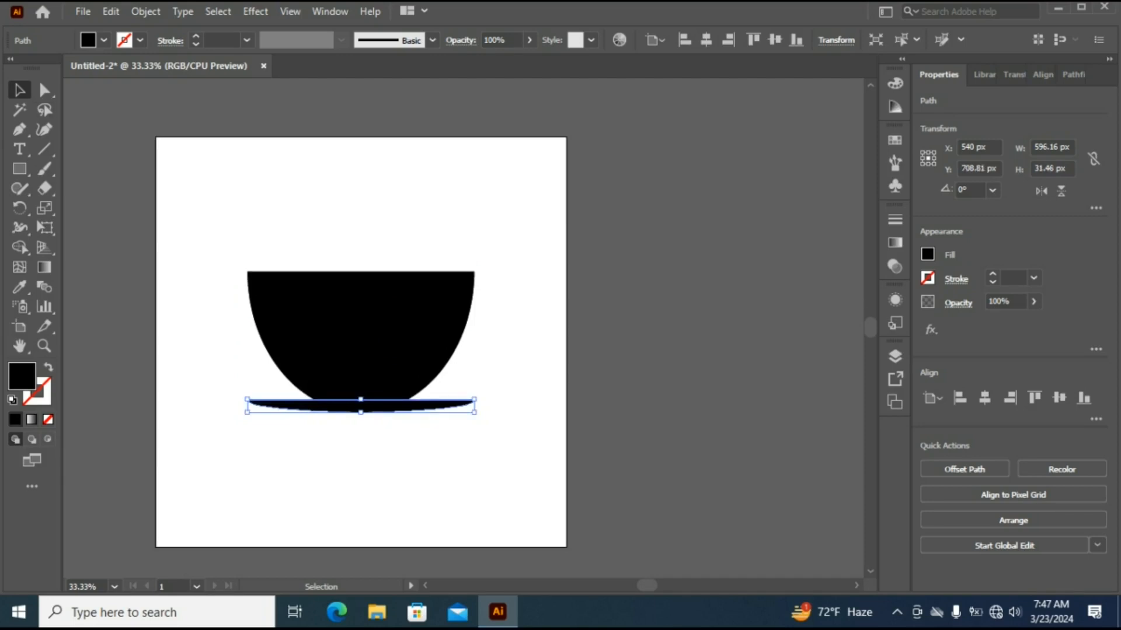
Draw a circle about 140 px wide below the cup, with no fill and a 10 pt stroke.
left_click_drag(344, 459, 370, 486)
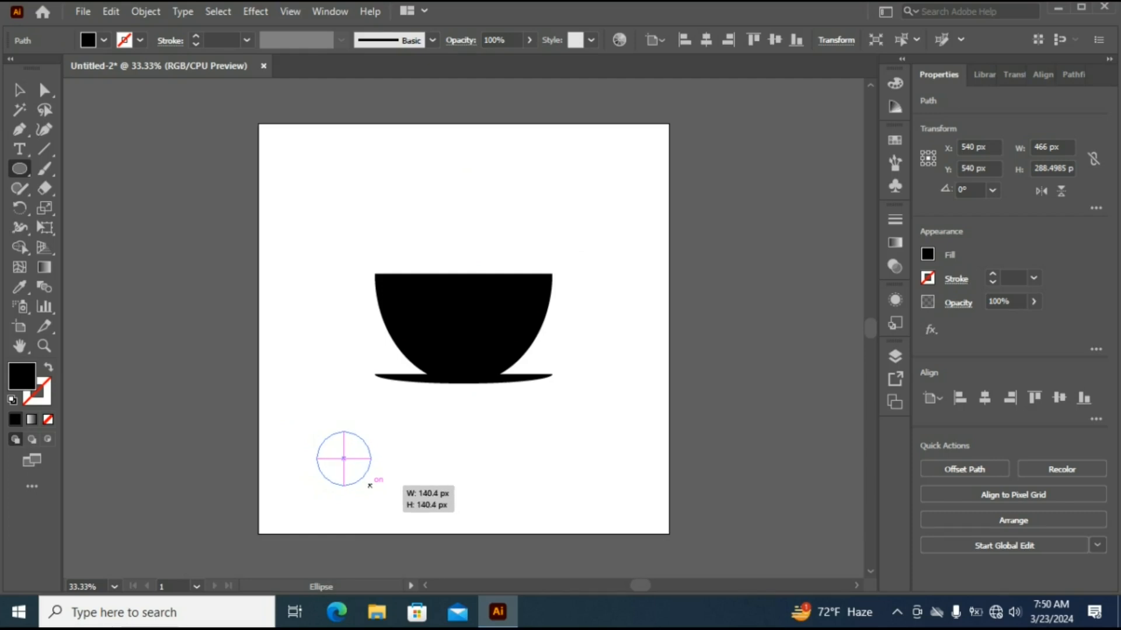
left_click(927, 255)
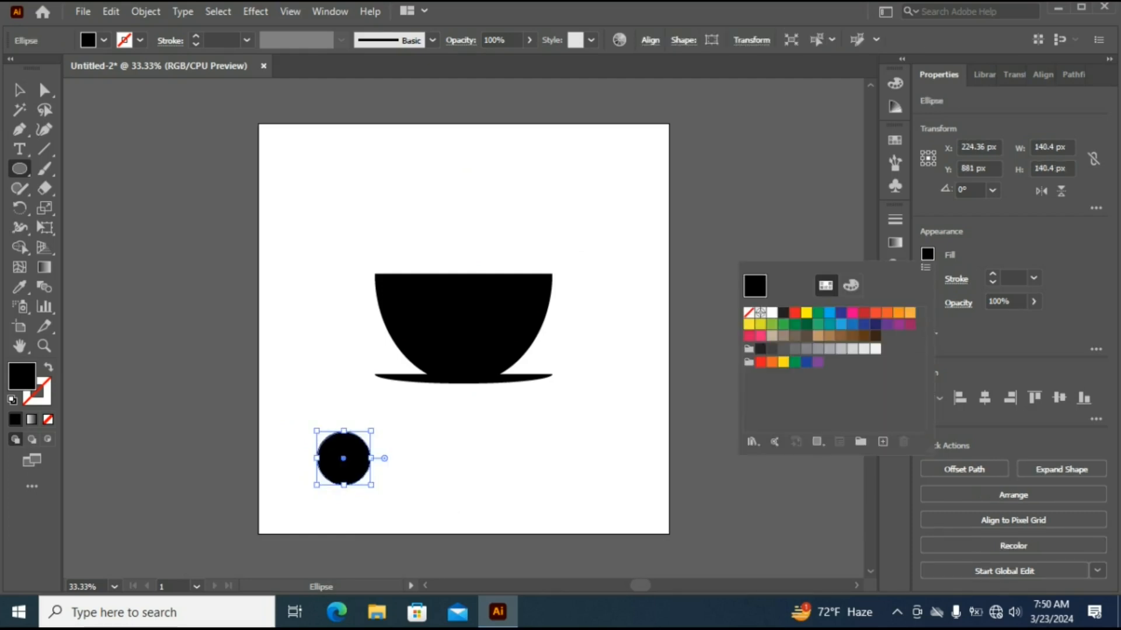
left_click(749, 312)
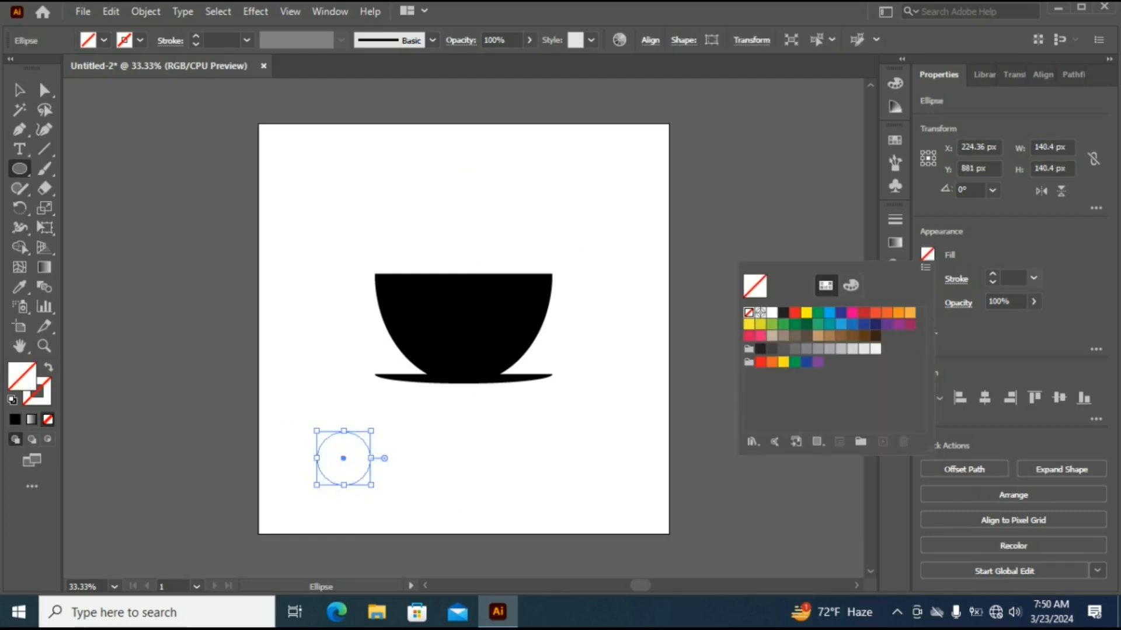
left_click(1033, 277)
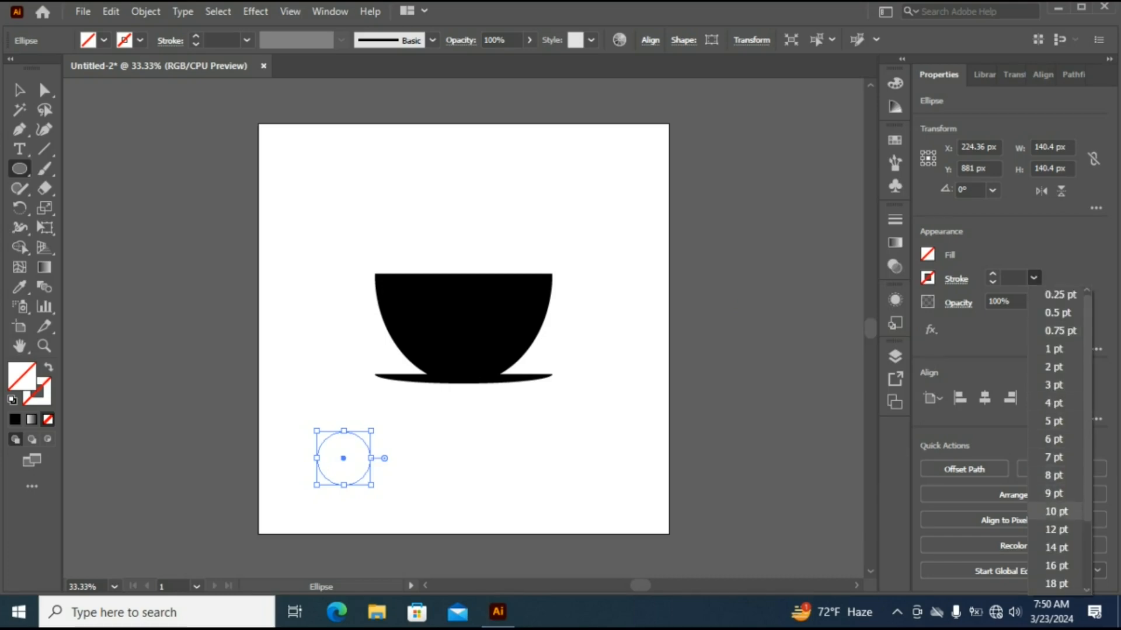
left_click(1056, 511)
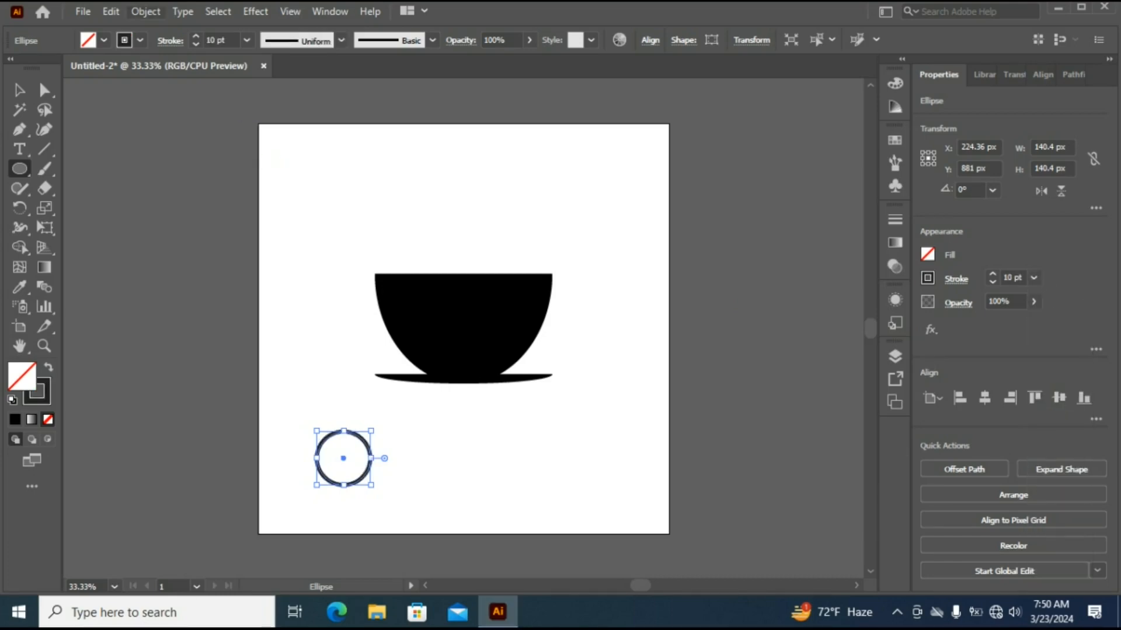
Expand the circle's fill and stroke into a filled ring shape.
left_click(145, 11)
left_click(212, 192)
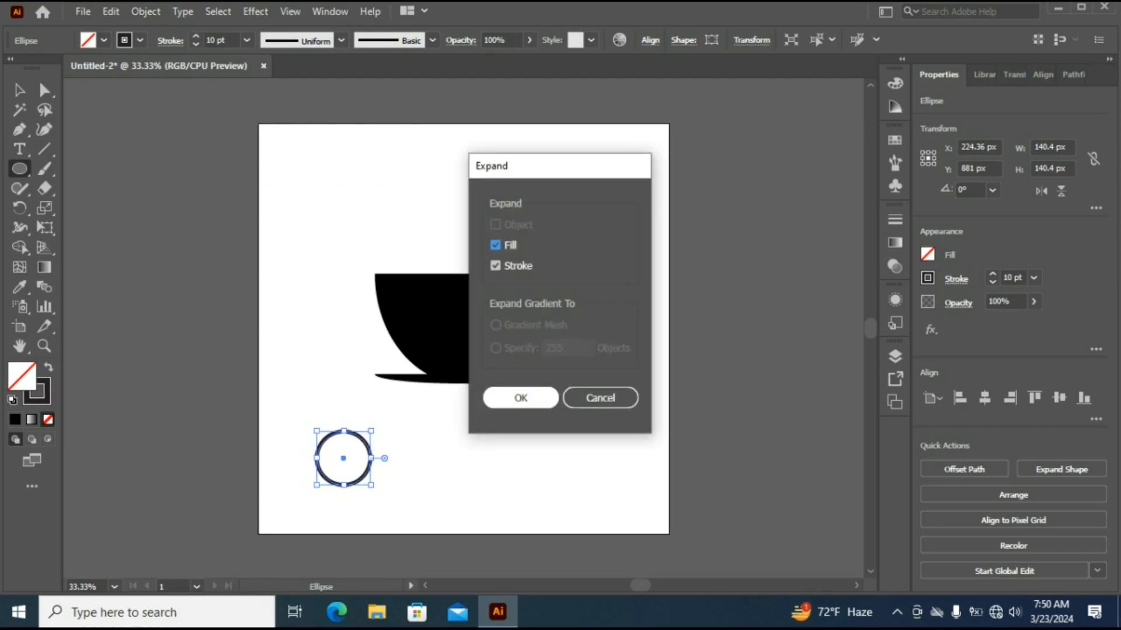
left_click(521, 397)
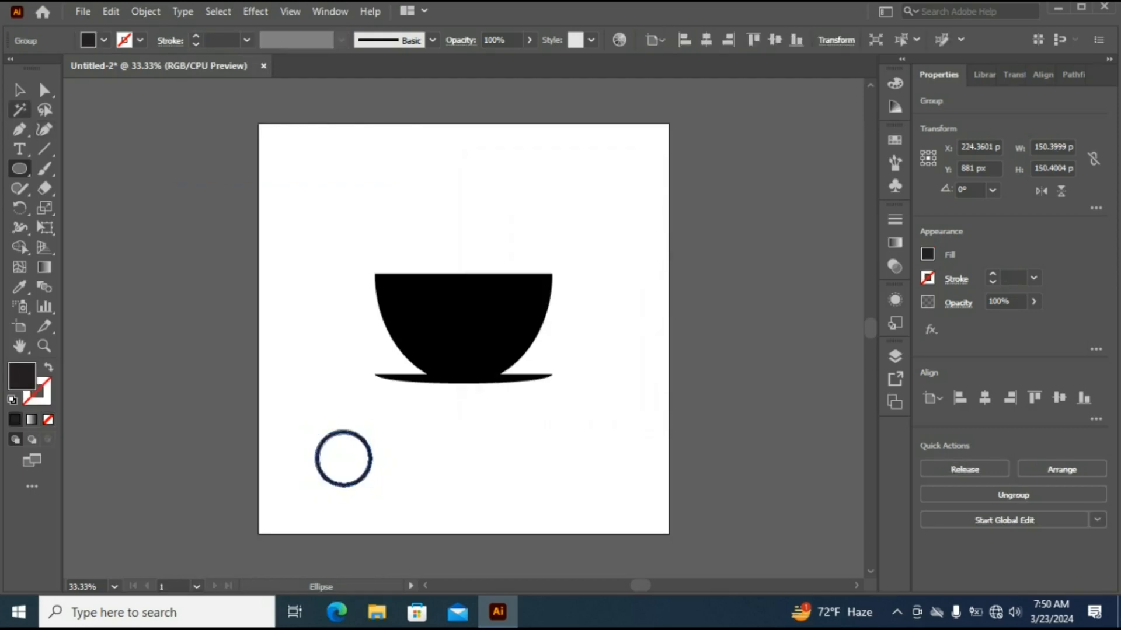
Shrink the ring to about 105 px and place it overlapping the cup's right edge as a handle.
key("v")
left_click_drag(370, 467, 581, 313)
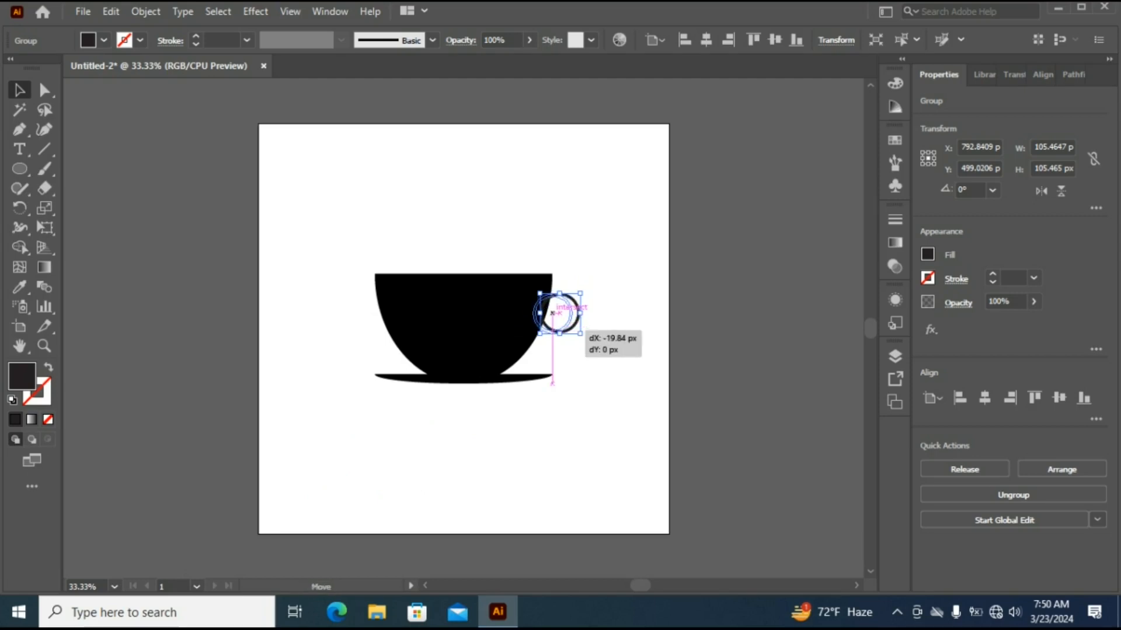
left_click(559, 313)
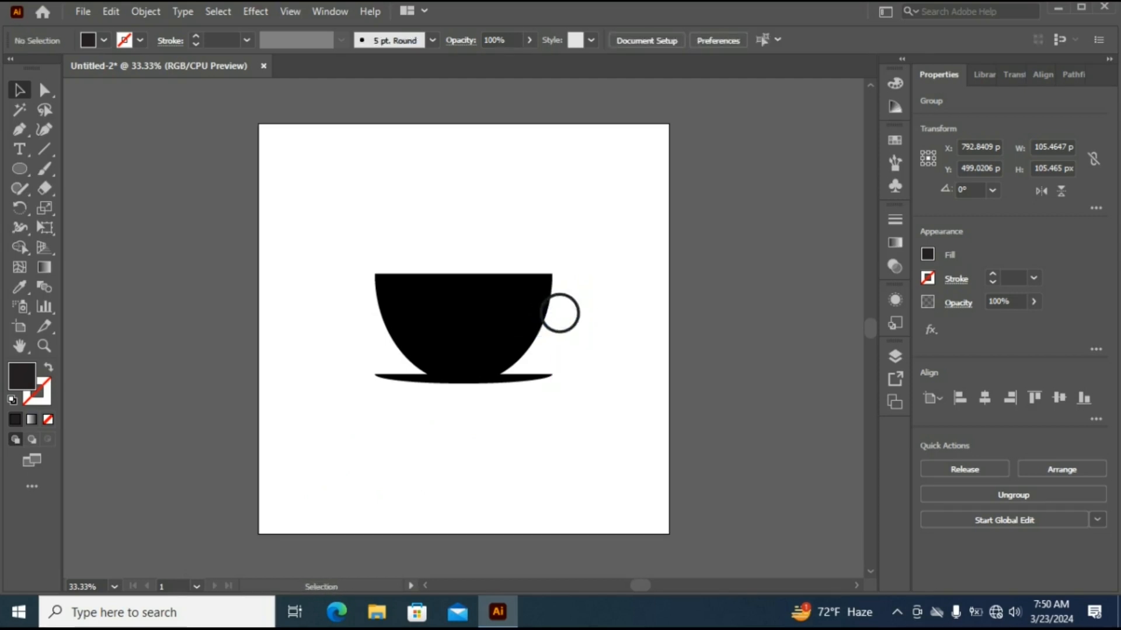
Unite the bowl, saucer and handle into one shape with the Pathfinder.
left_click_drag(271, 232, 669, 489)
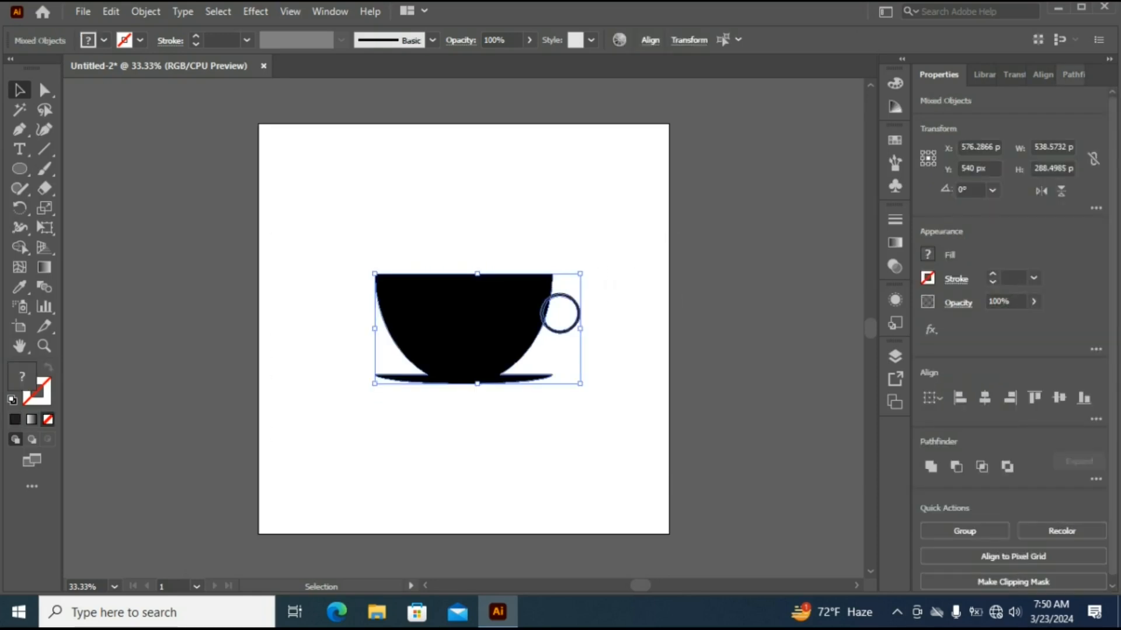
key("ctrl+shift+F9")
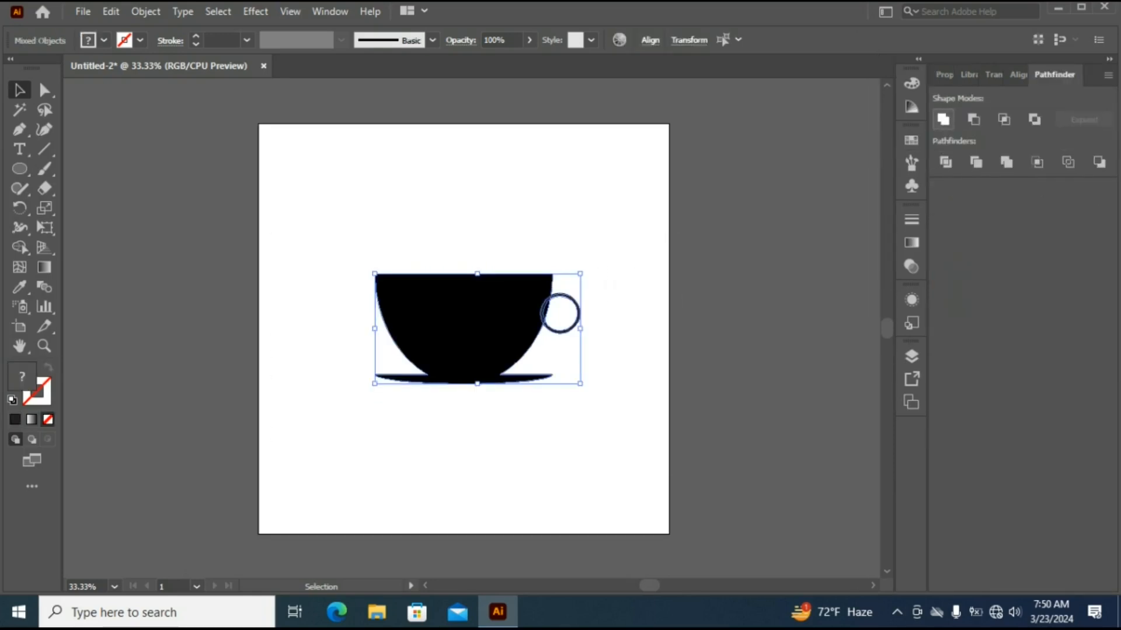
left_click(942, 119)
key("ctrl+shift+a")
Move the finished cup off the artboard to the empty area on its right.
key("ctrl+a")
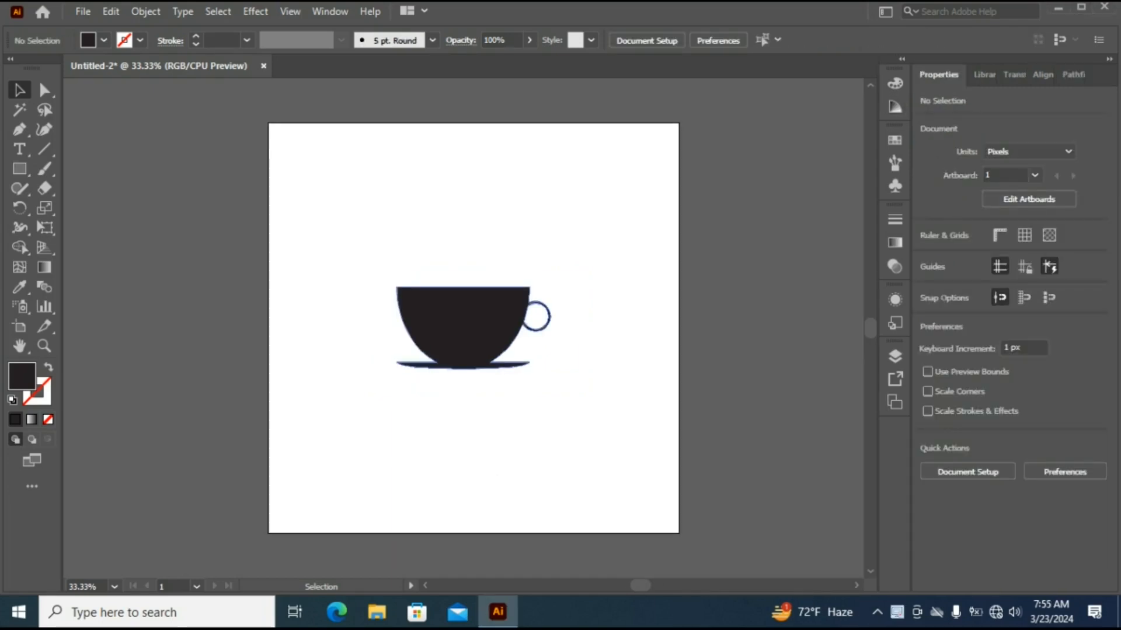
left_click_drag(472, 328, 772, 316)
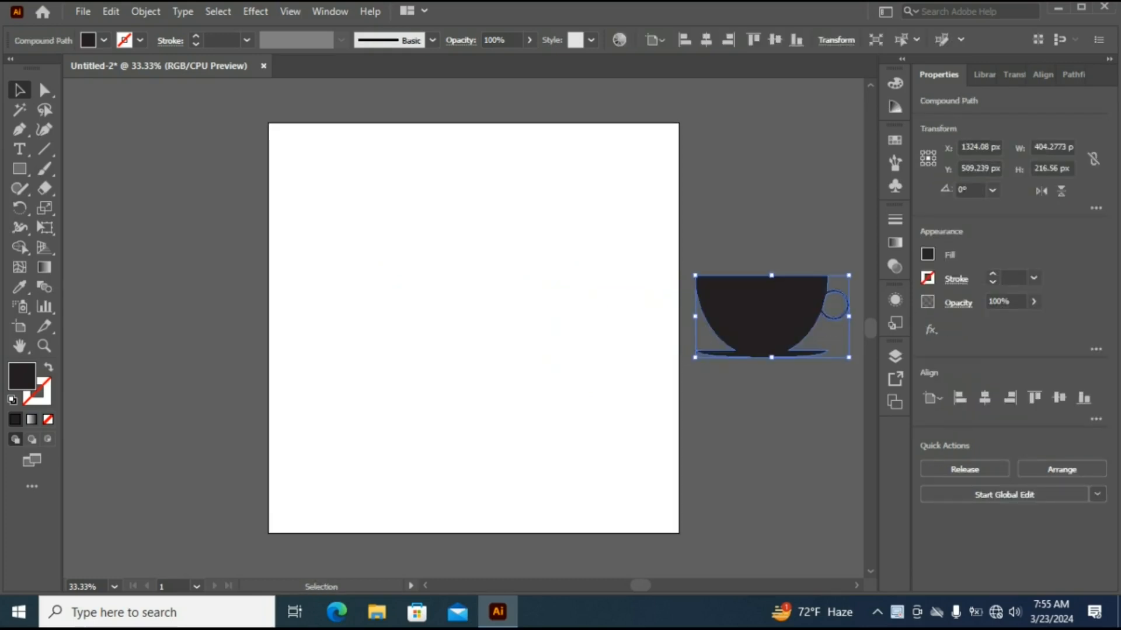
key("a")
key("v")
Draw a narrow vertical ellipse about 114 × 307 px and centre it on the artboard.
left_click(20, 169)
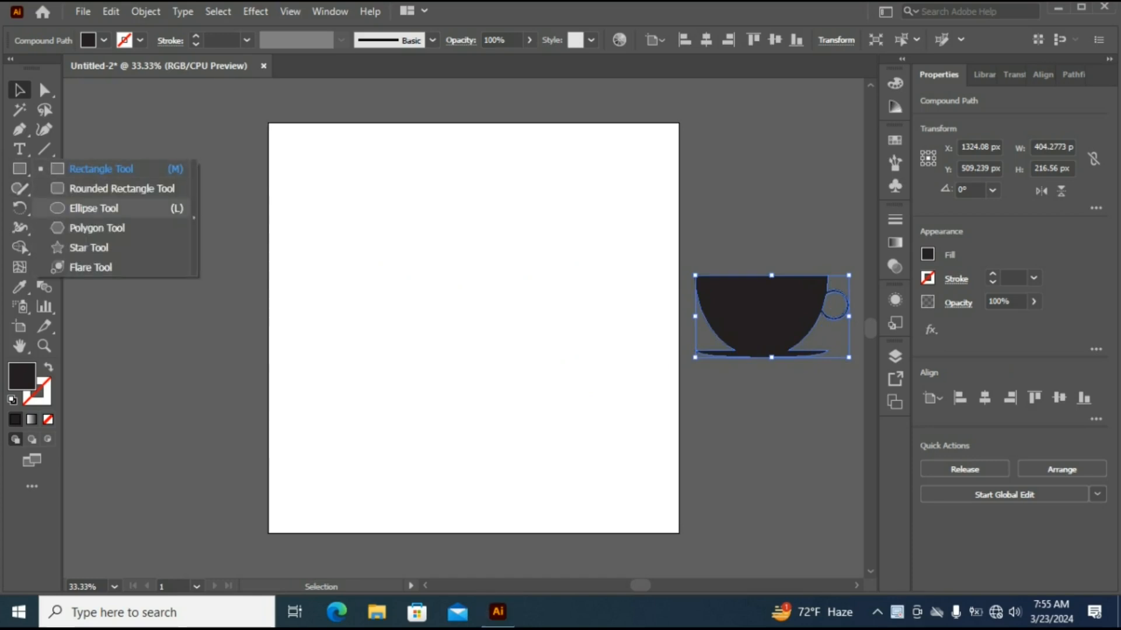
left_click(94, 209)
left_click_drag(437, 247, 479, 362)
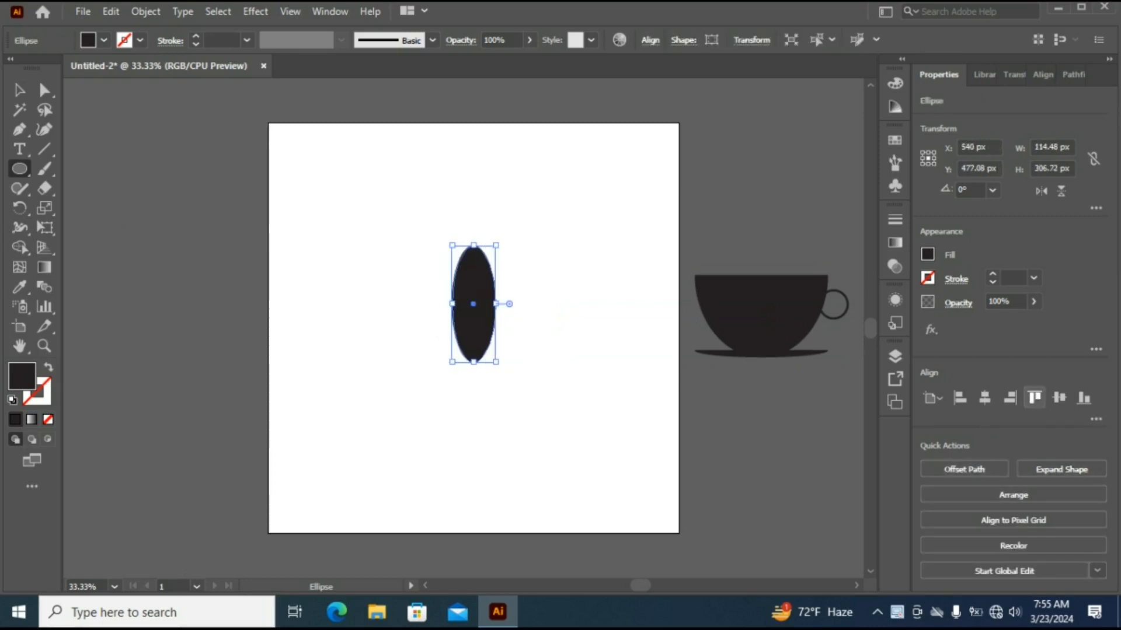
left_click(1060, 397)
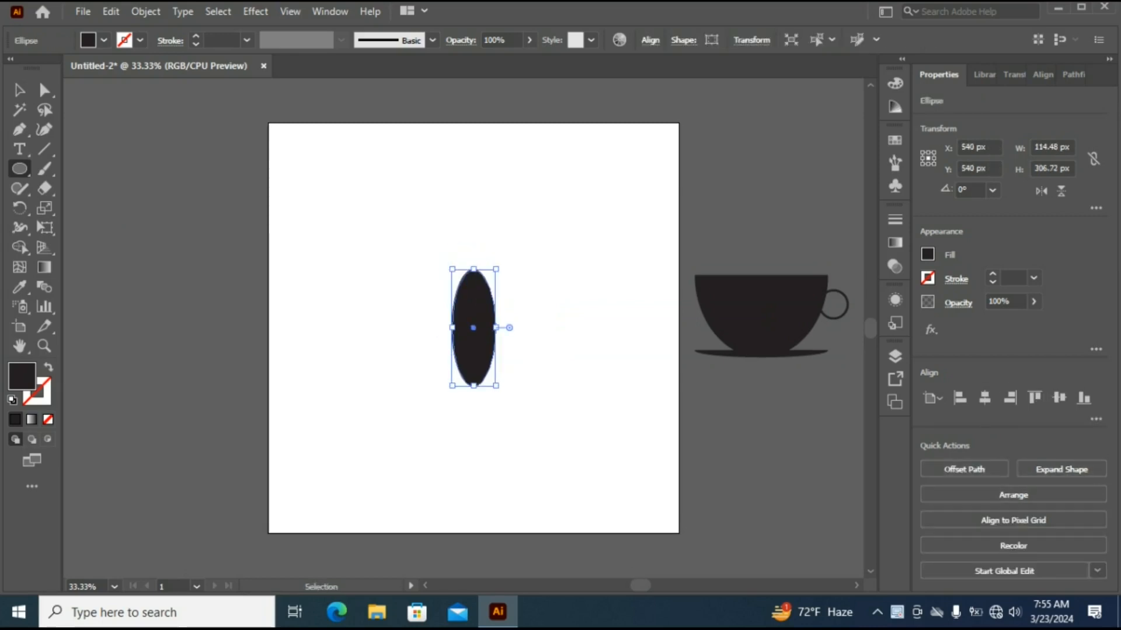
Draw a narrow vertical rectangle about 19 × 322 px down the middle of the ellipse.
key("ctrl+1")
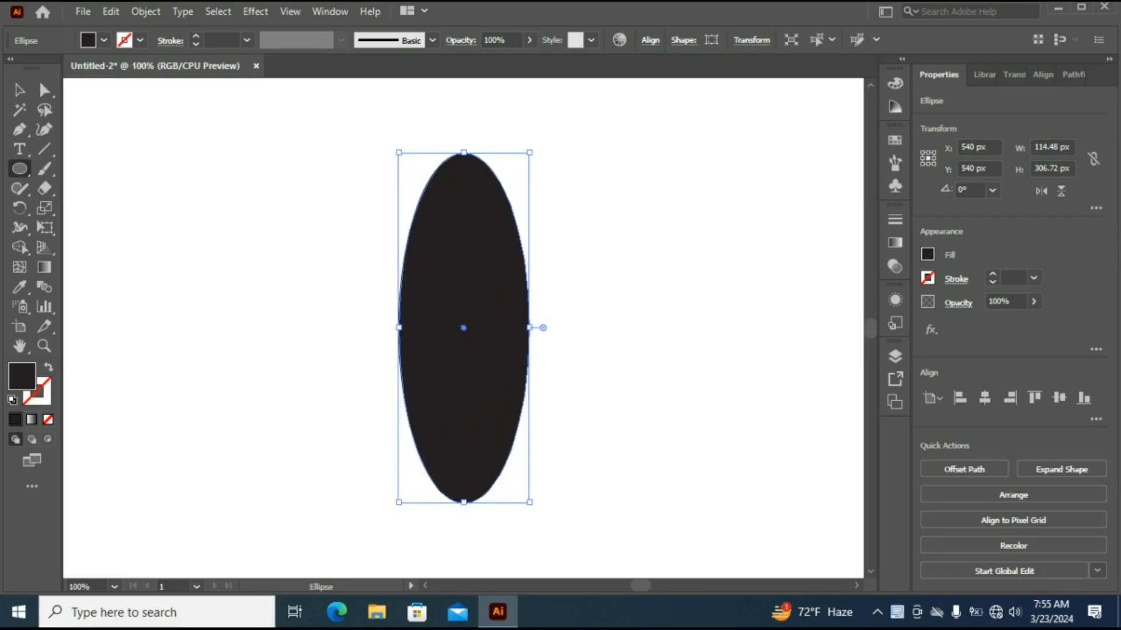
scroll(464, 337, "up", 1)
right_click(20, 169)
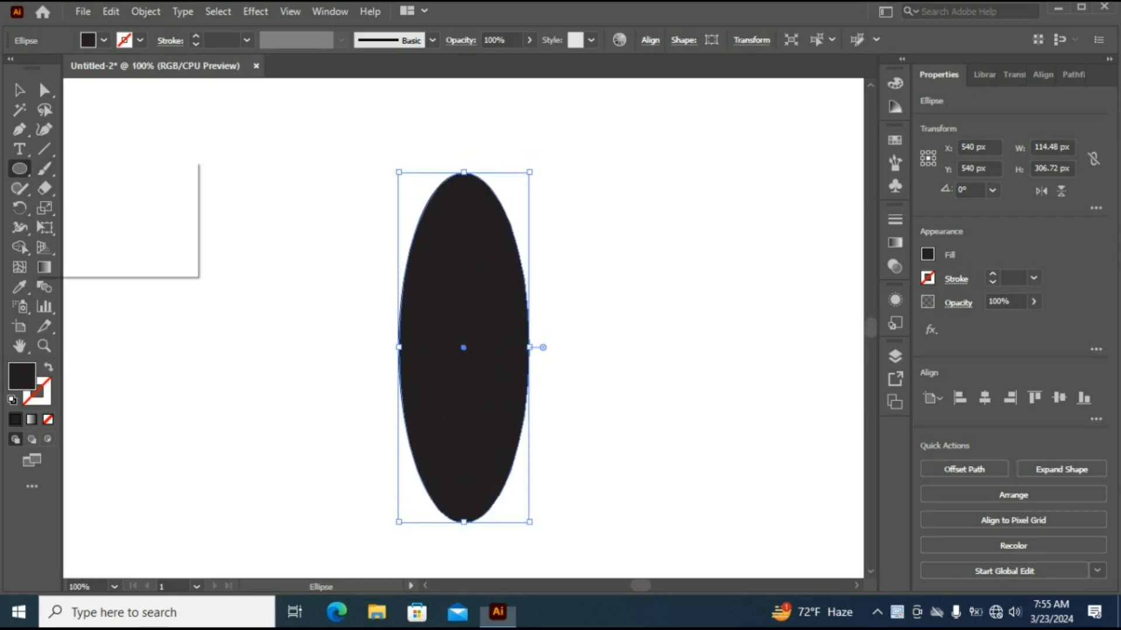
left_click(105, 168)
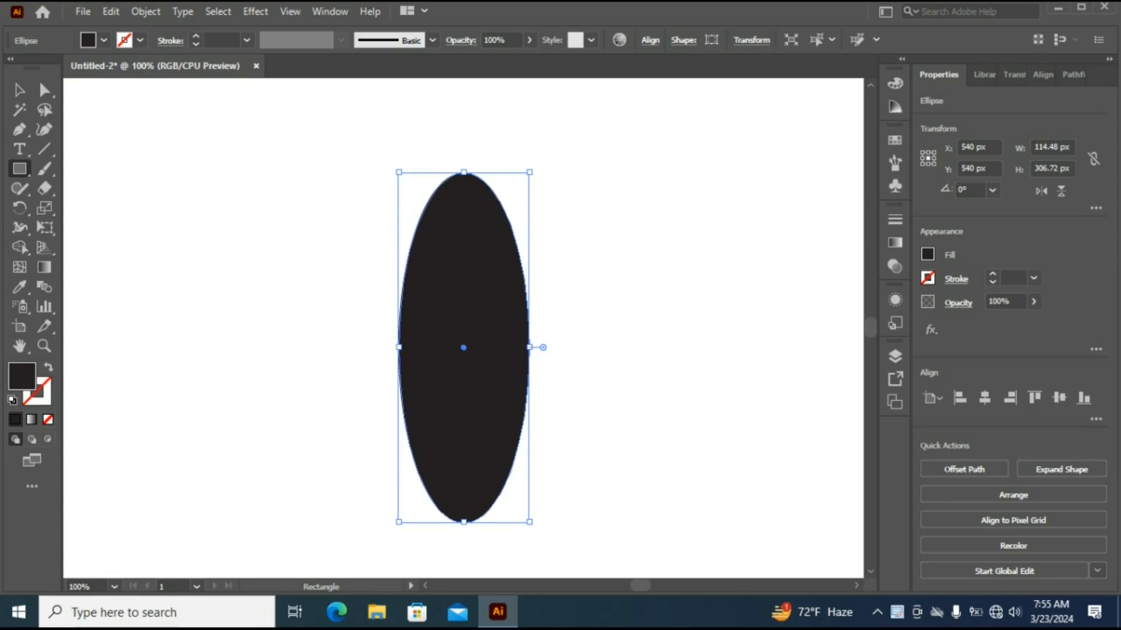
left_click_drag(451, 168, 474, 533)
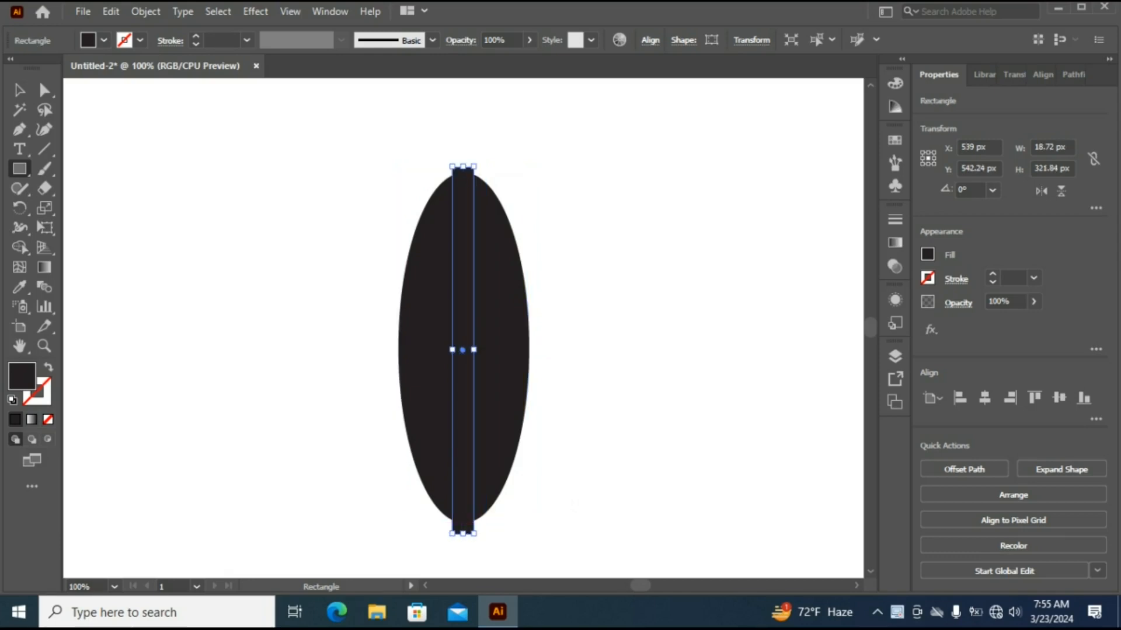
Fill the narrow rectangle with yellow.
left_click(927, 254)
left_click(806, 312)
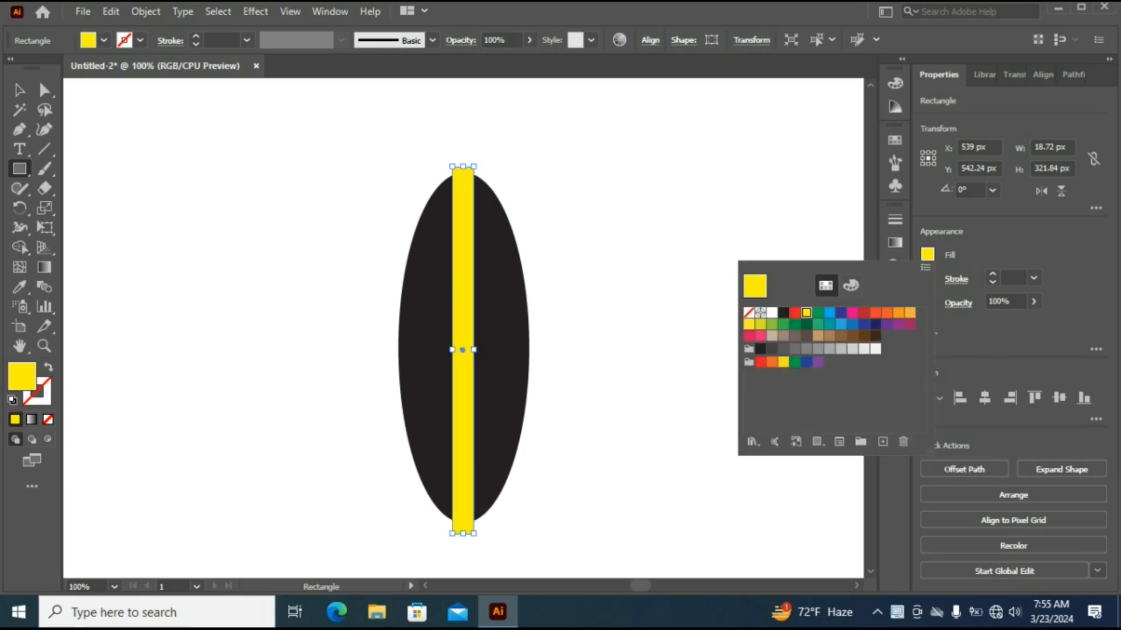
Fit the yellow strip to the ellipse's height and apply a vertical Flag warp with 100% bend.
left_click(19, 90)
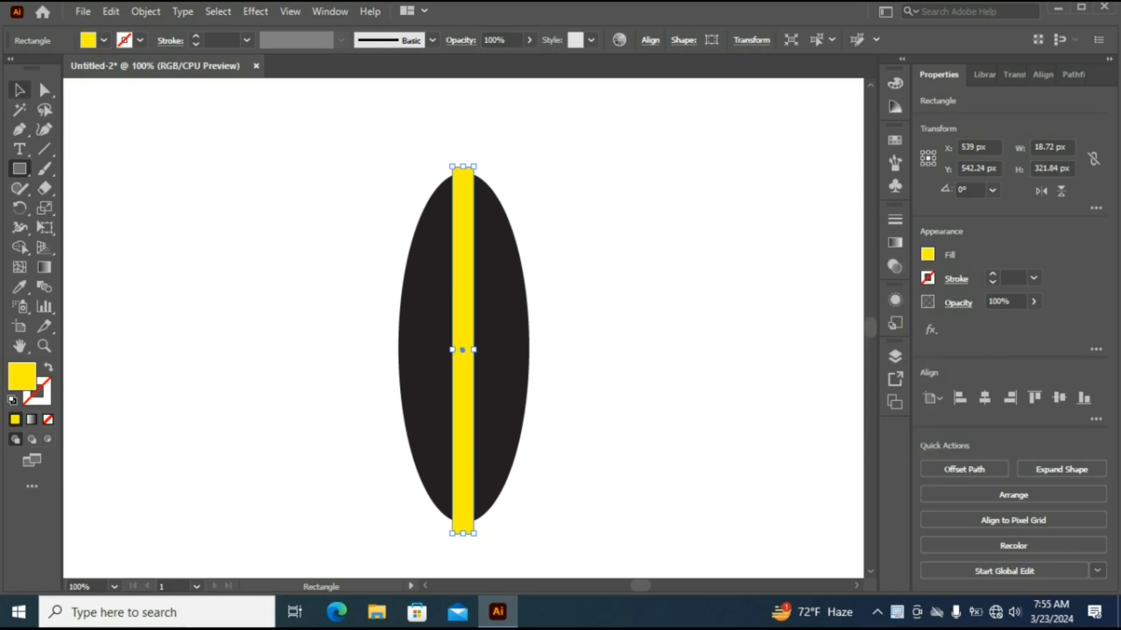
left_click(255, 11)
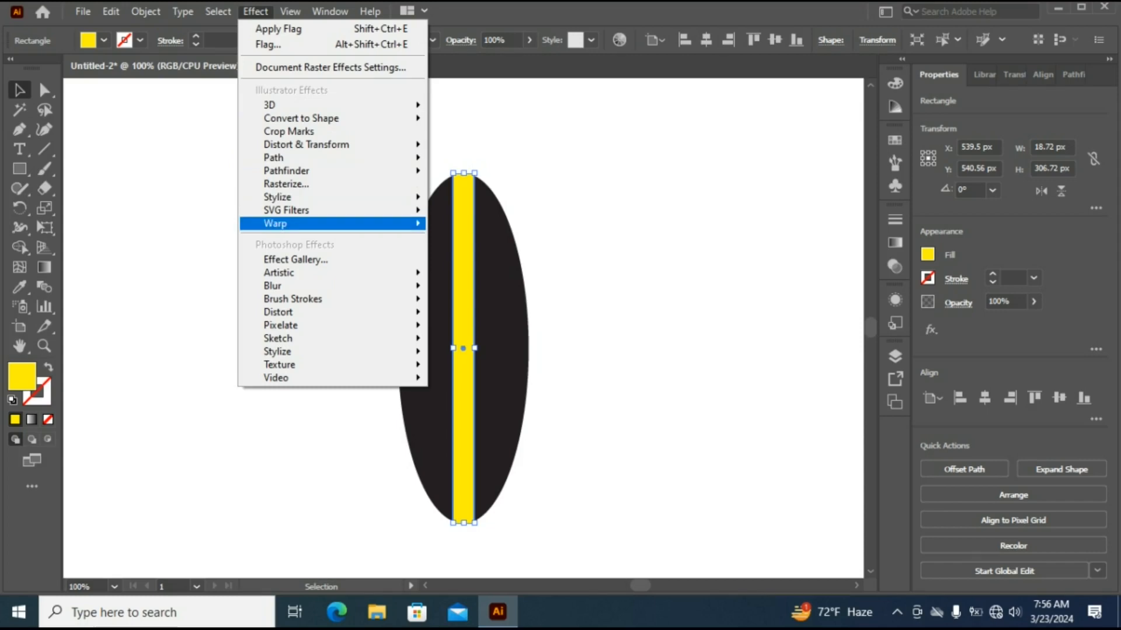
mouse_move(280, 224)
left_click(464, 352)
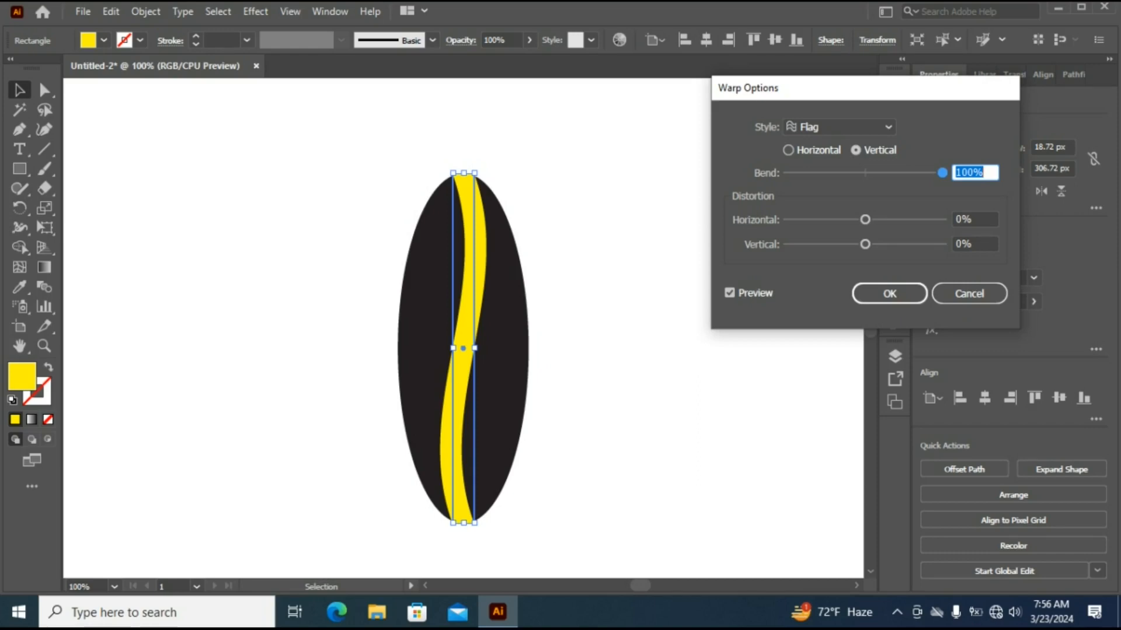
left_click(889, 293)
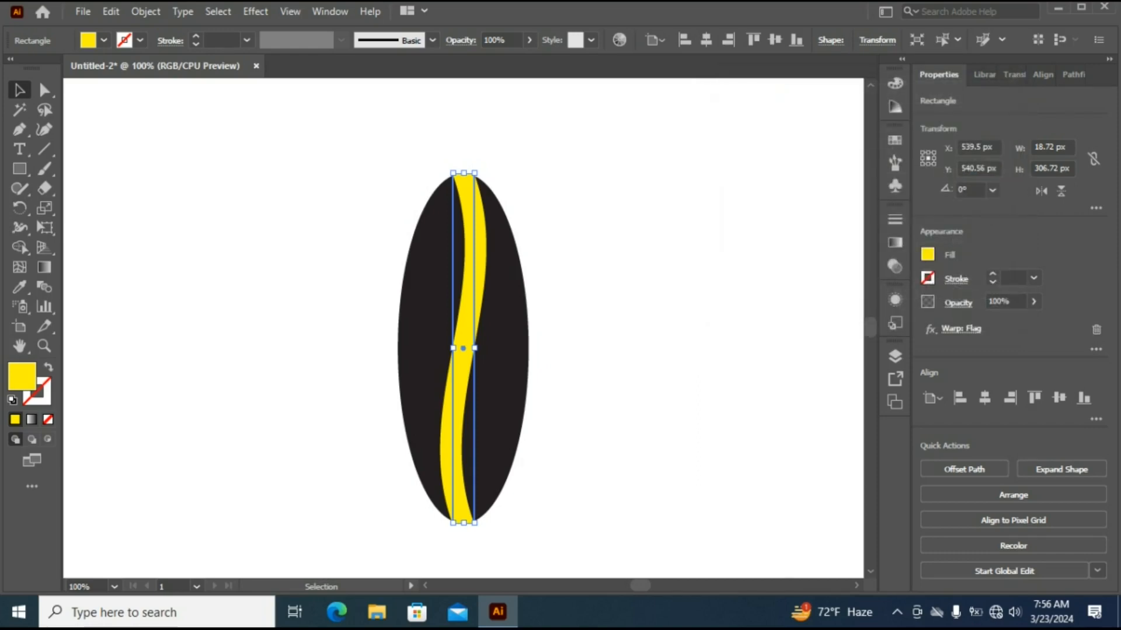
key("ctrl+shift+a")
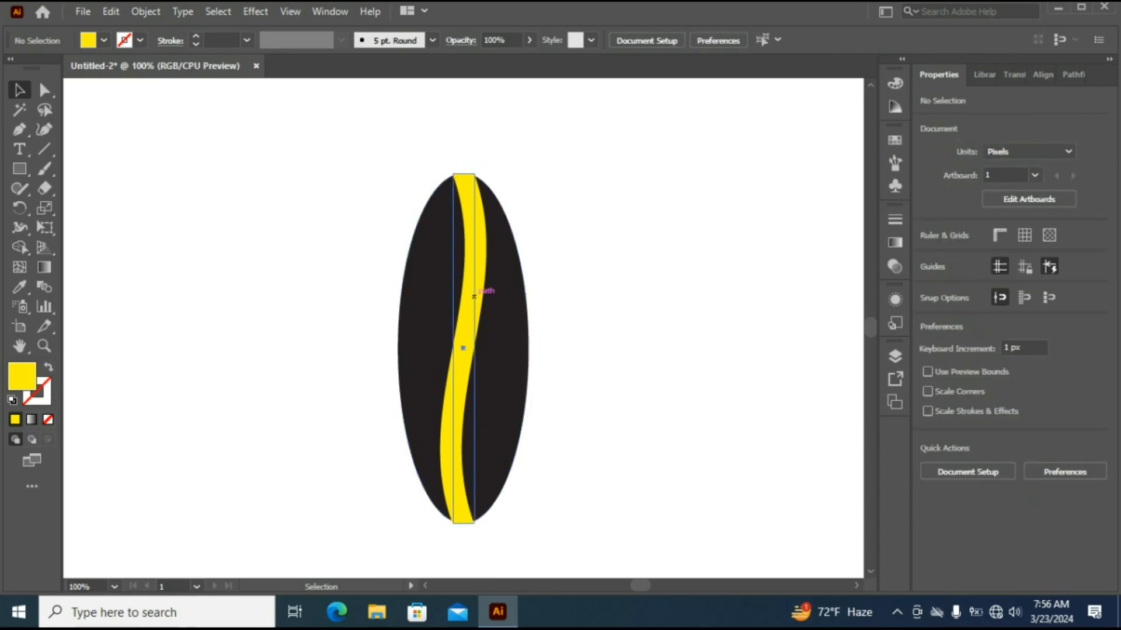
Expand the appearance of the warped yellow strip into an editable path.
left_click(473, 297)
left_click(145, 12)
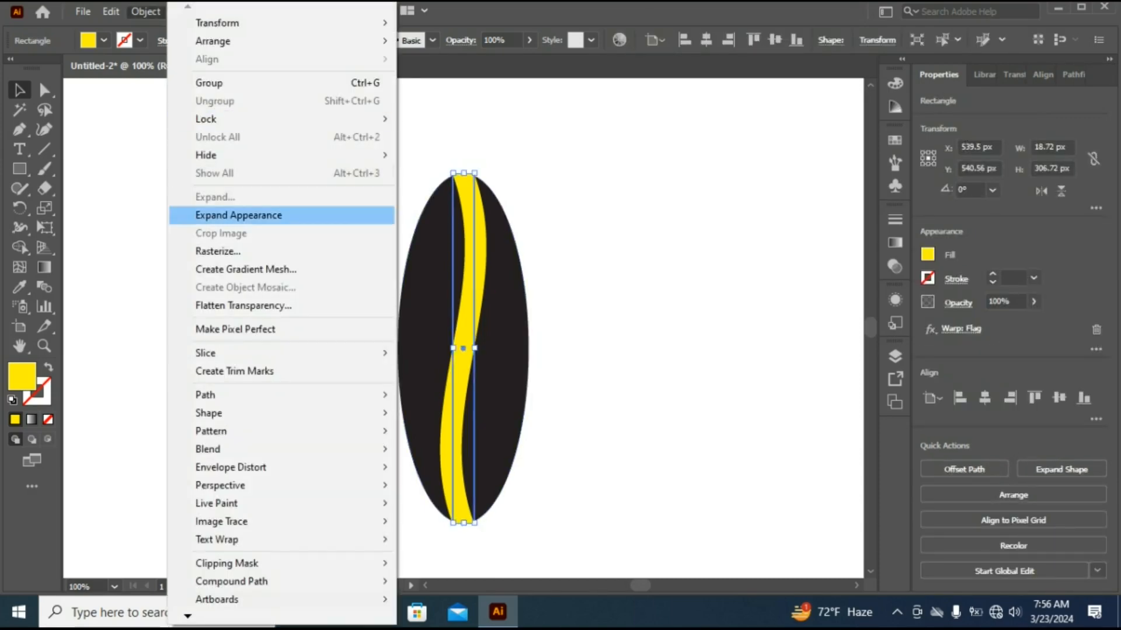
left_click(238, 214)
Cut the wavy yellow strip out of the dark ellipse with Minus Front to form a coffee bean.
left_click(361, 168)
left_click_drag(361, 168, 588, 541)
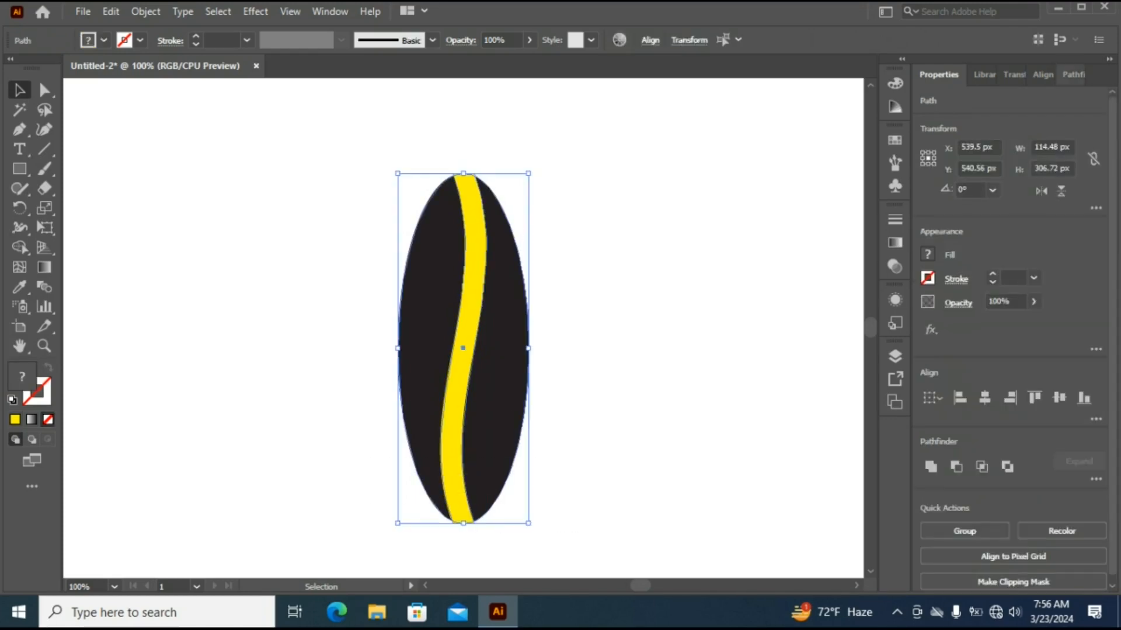
left_click(1072, 74)
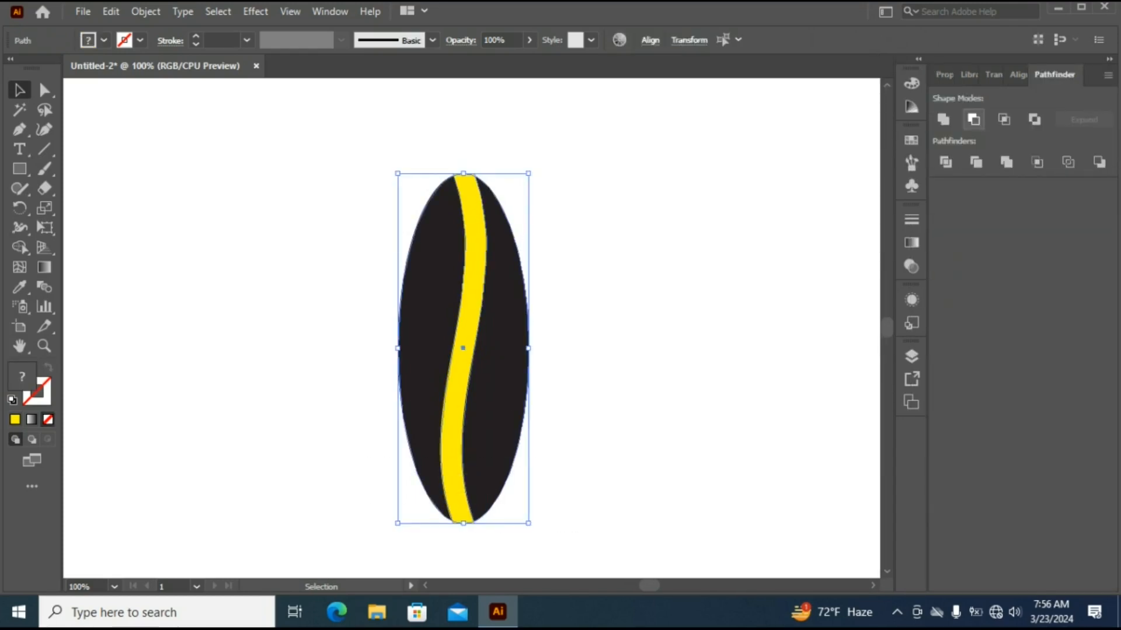
left_click(973, 119)
key("ctrl+shift+a")
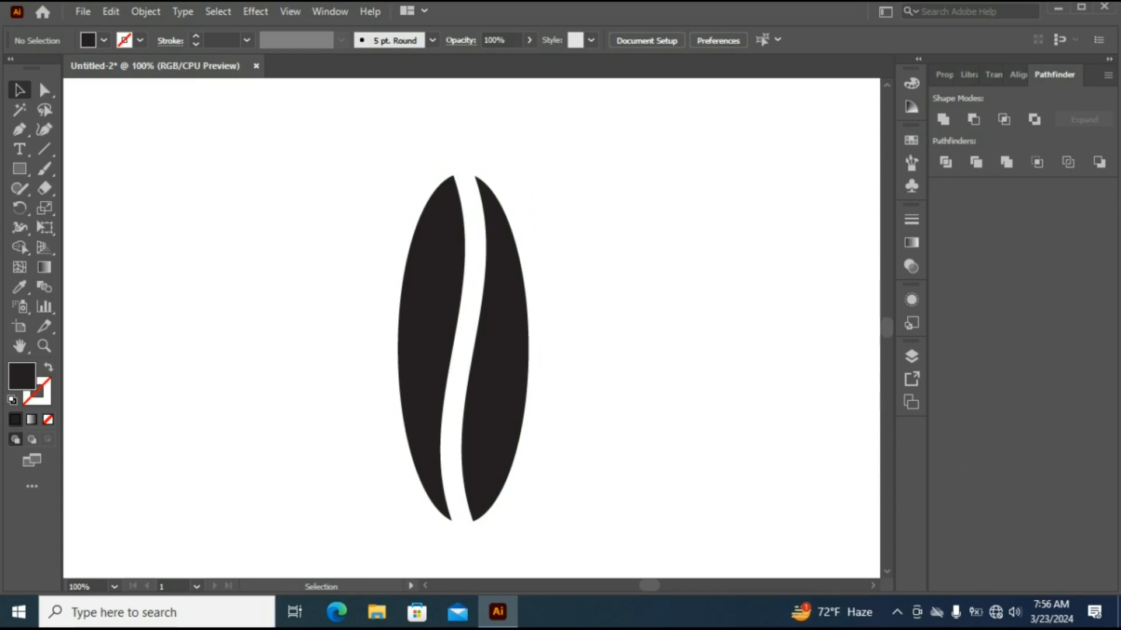
Move the coffee bean off the artboard to the empty area below the cup.
key("ctrl+minus")
key("ctrl+minus")
key("ctrl+minus")
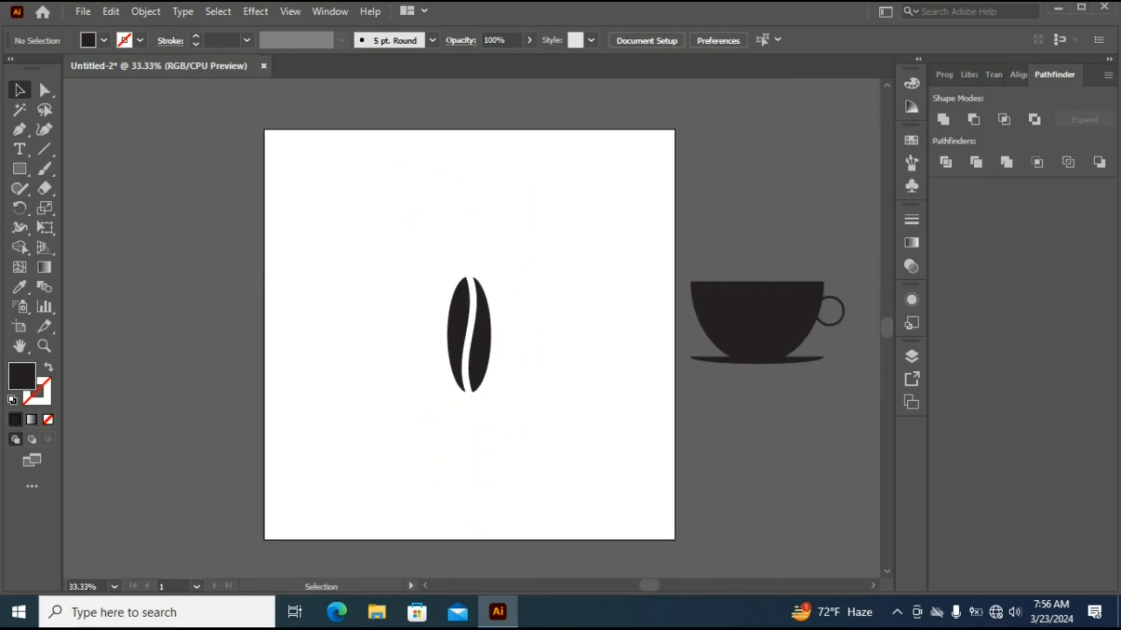
left_click_drag(416, 258, 557, 436)
left_click(558, 437)
left_click_drag(483, 345, 776, 476)
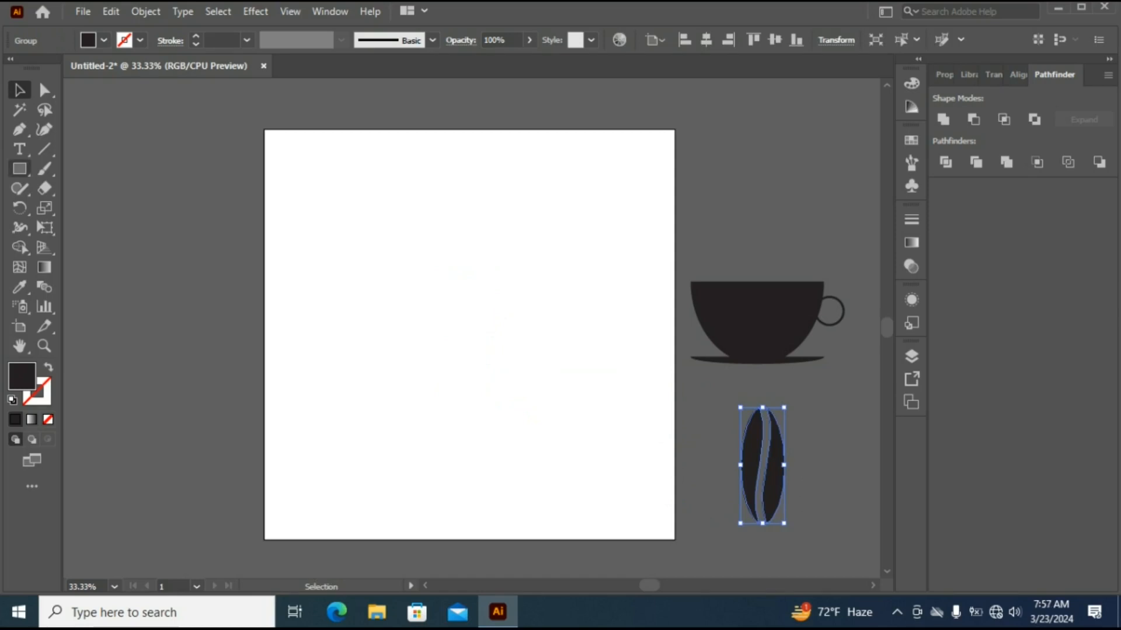
Draw a circle, size it to 520 × 520 px and centre it on the artboard.
left_click_drag(19, 169, 88, 208)
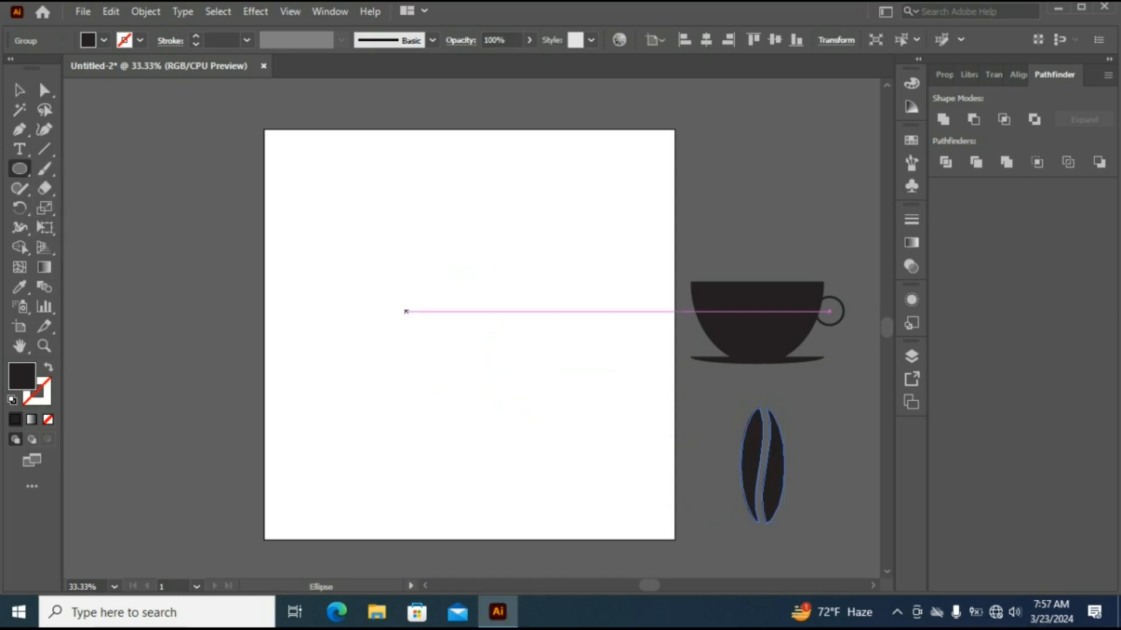
left_click_drag(431, 311, 523, 403)
left_click(943, 75)
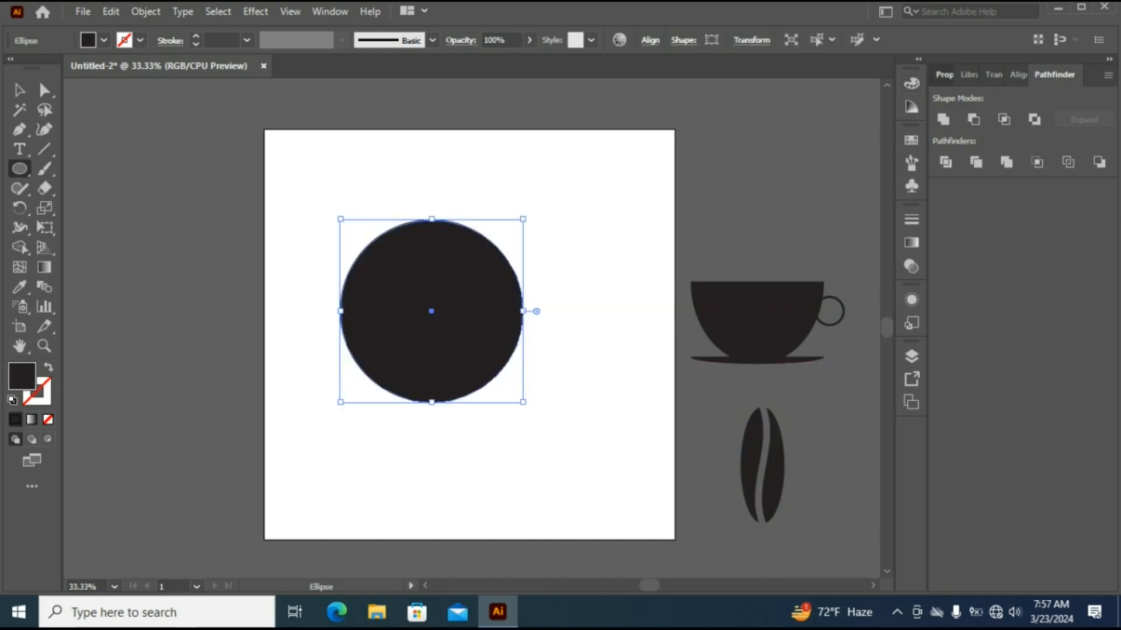
left_click(984, 397)
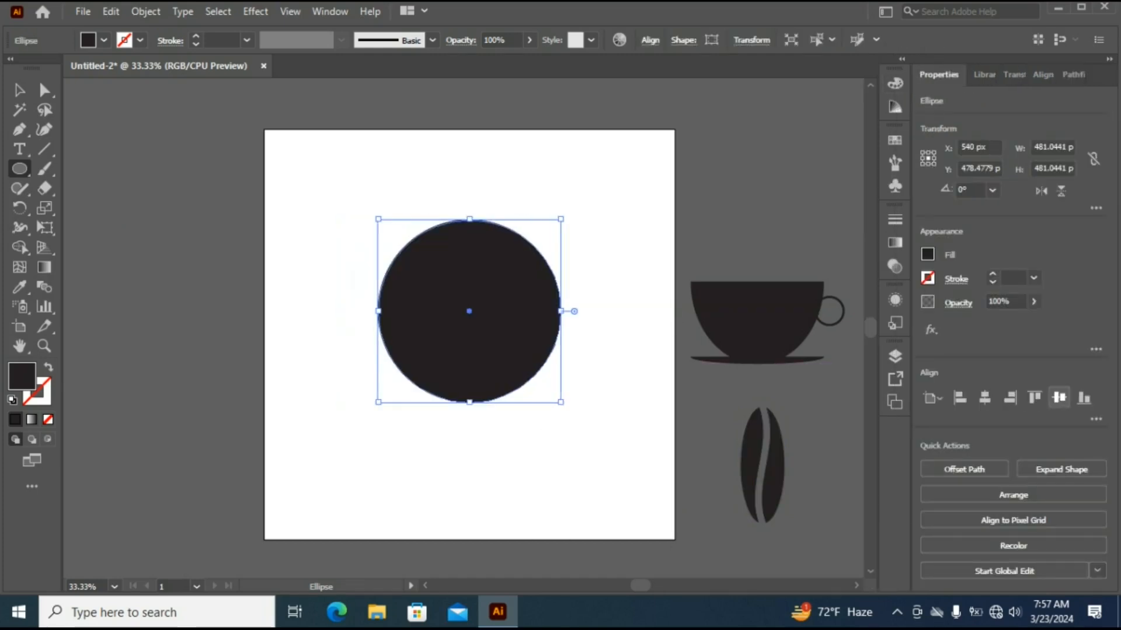
left_click(1059, 397)
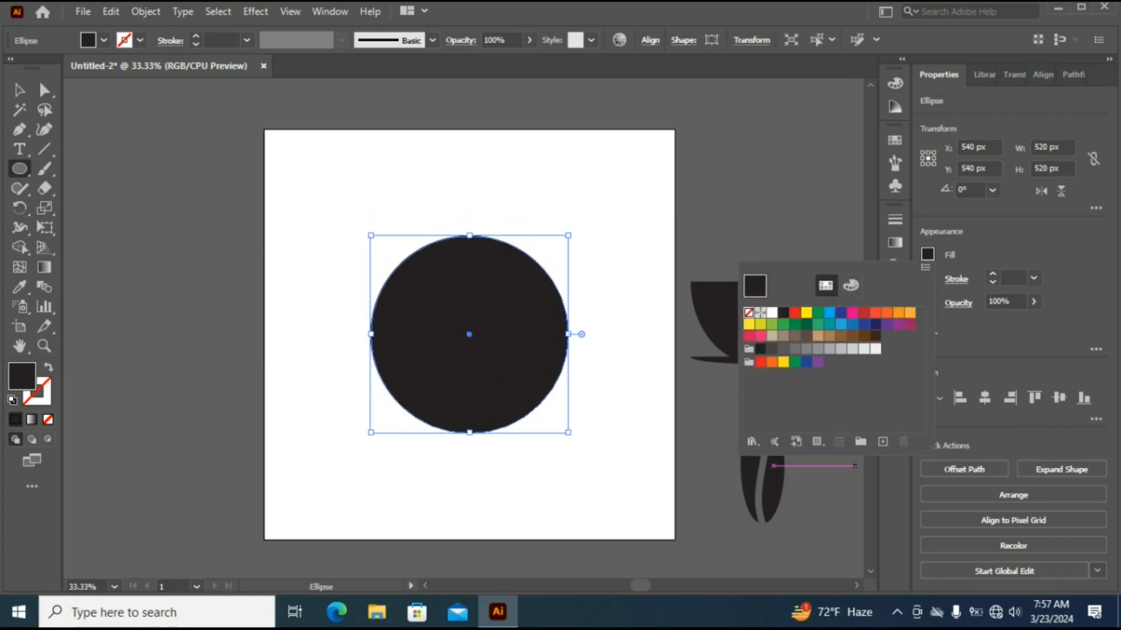
Remove the circle's fill and give it a 5 pt stroke.
left_click(749, 314)
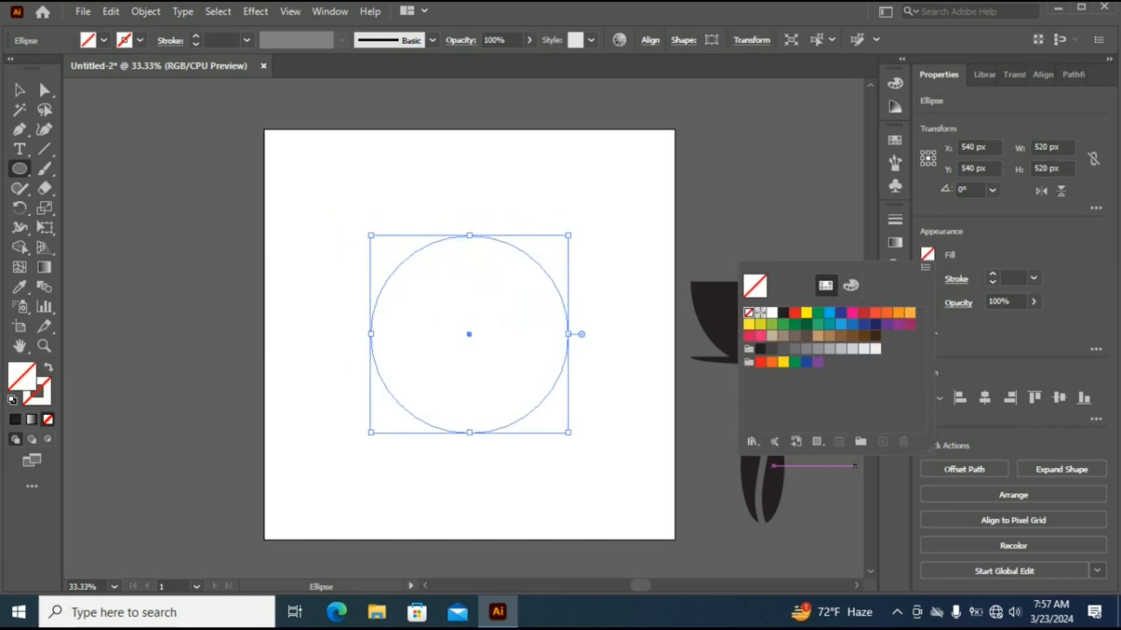
key("Escape")
left_click(1033, 278)
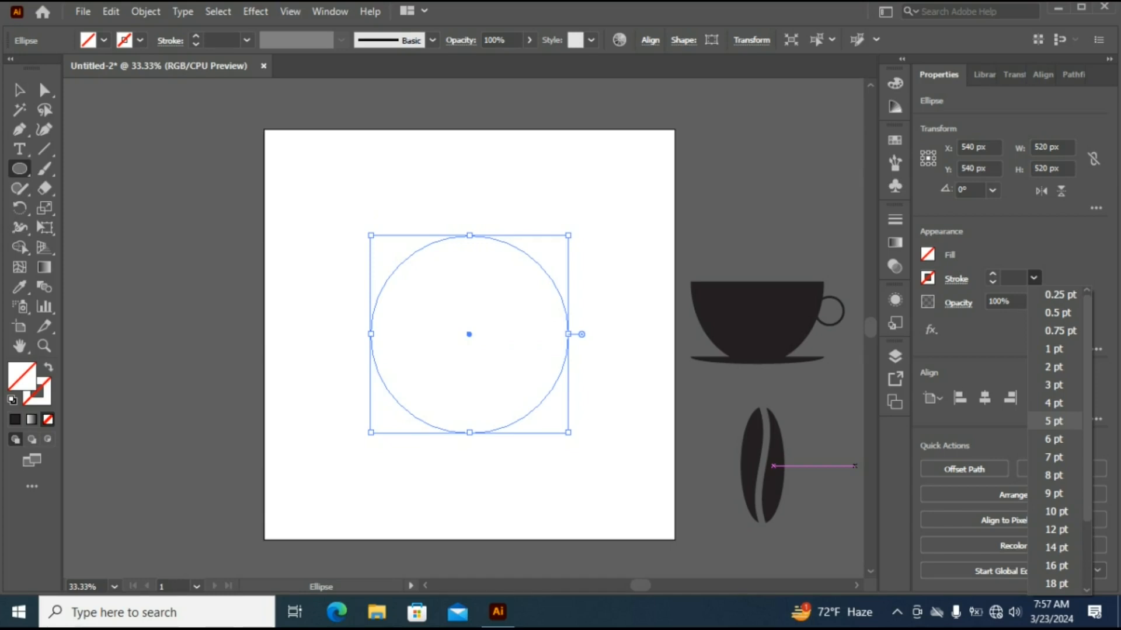
left_click(1054, 420)
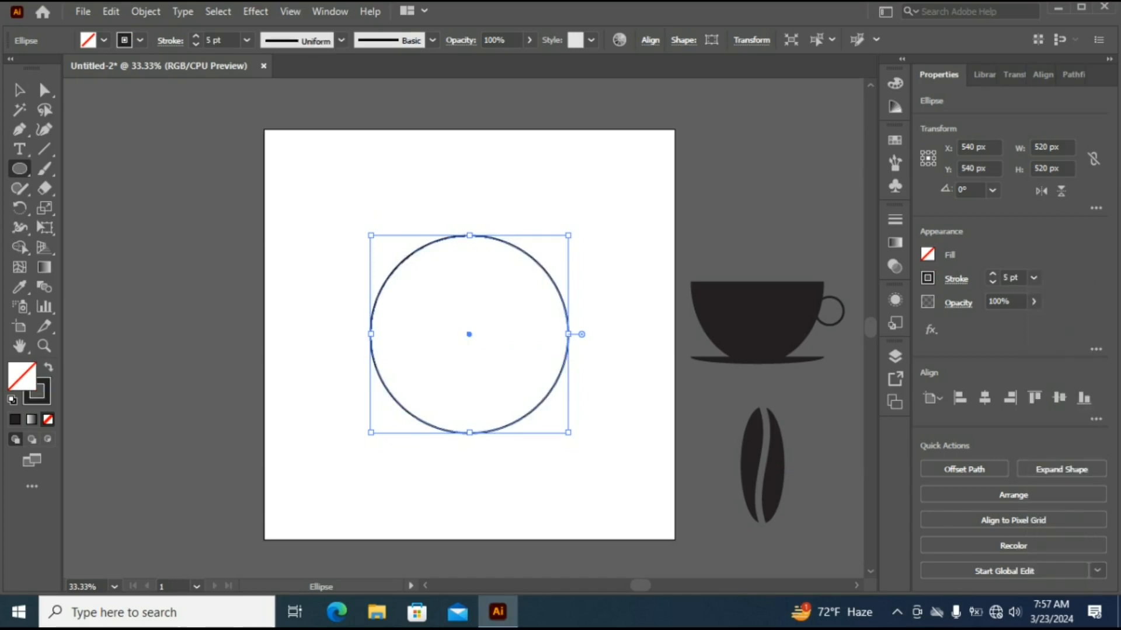
Expand the stroked circle into a filled ring shape.
left_click(145, 11)
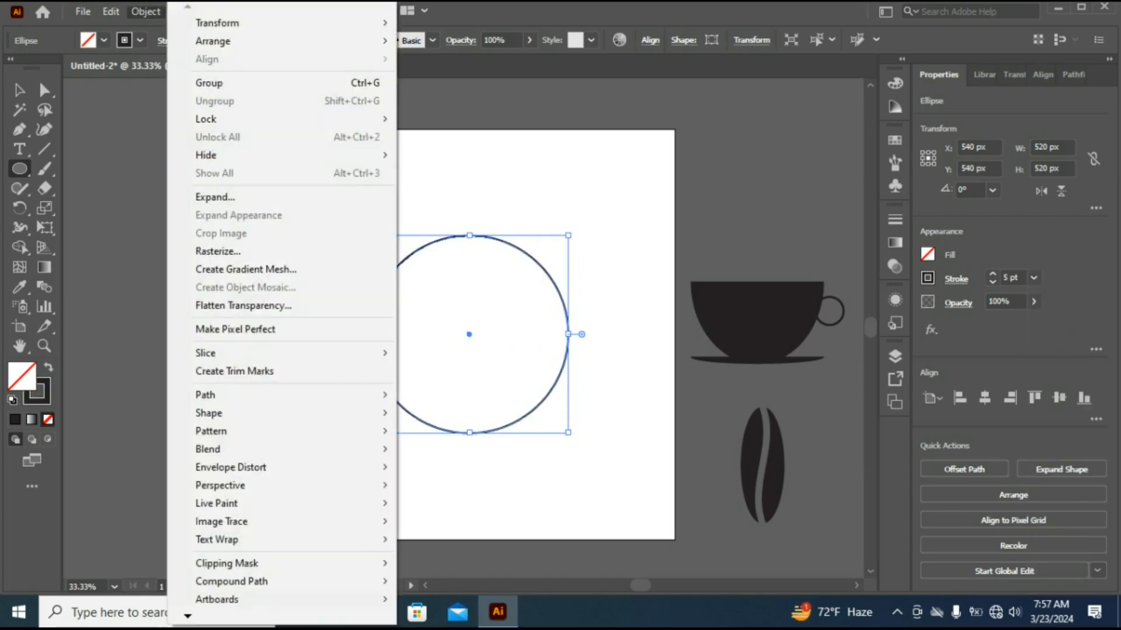
left_click(215, 197)
left_click(517, 395)
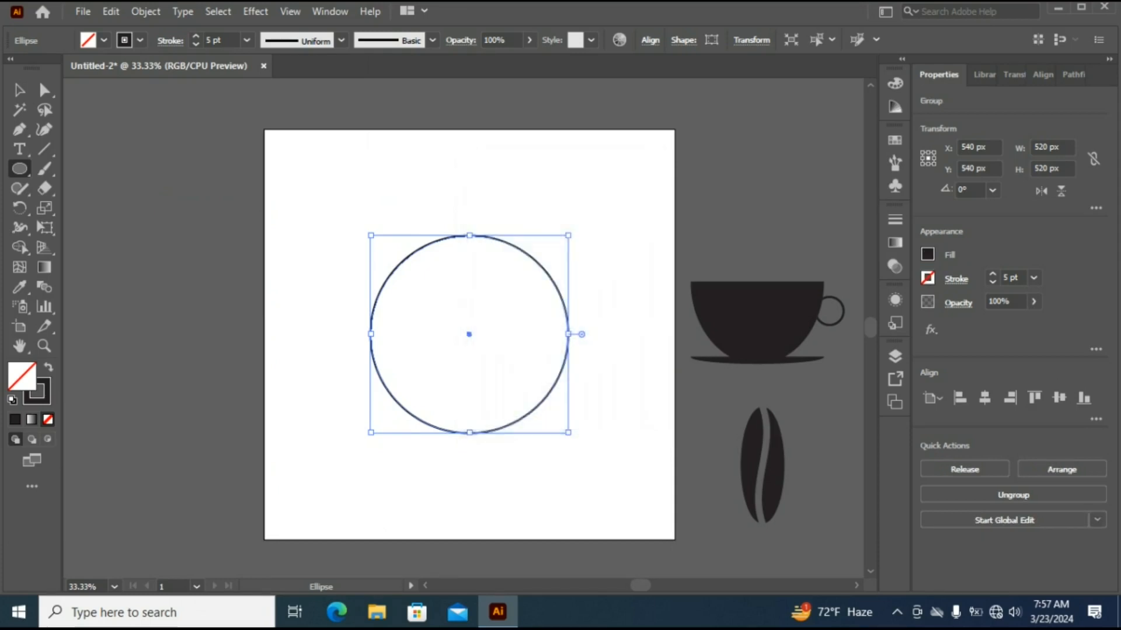
Draw a second, solid circle of 525 × 525 px centred on the ring and matching its outer edge.
left_click(19, 169)
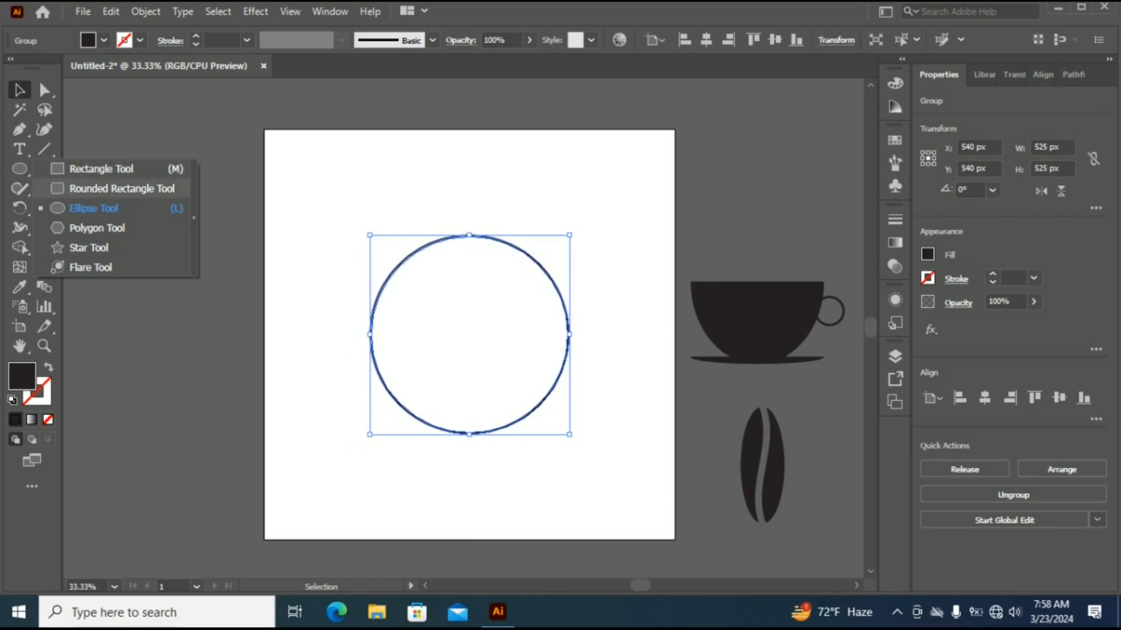
left_click(93, 208)
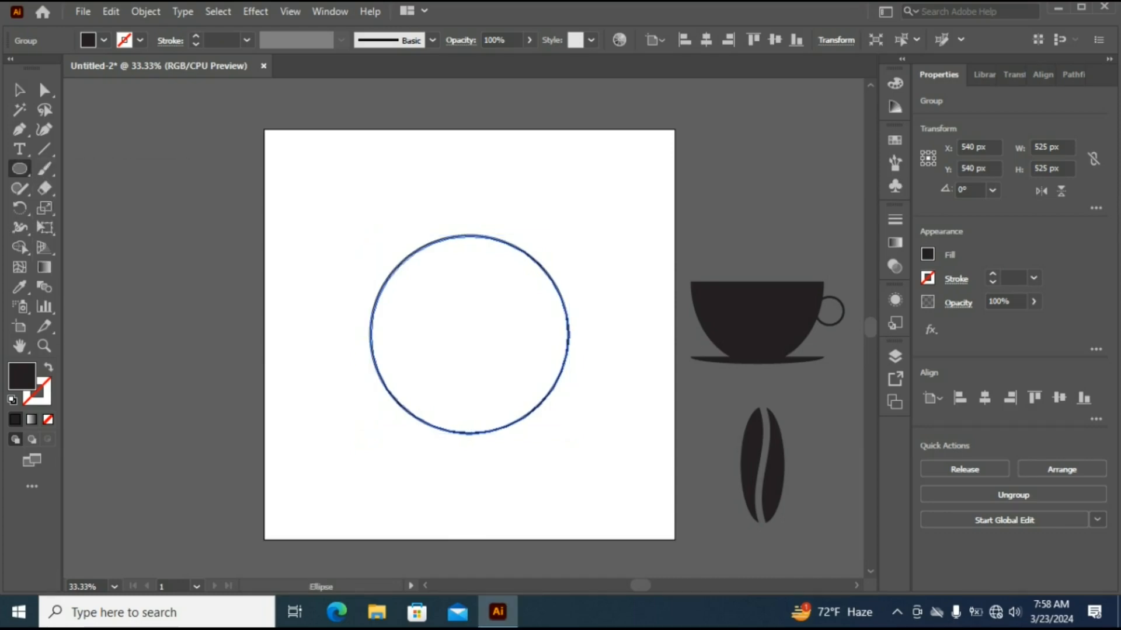
left_click_drag(470, 335, 559, 432)
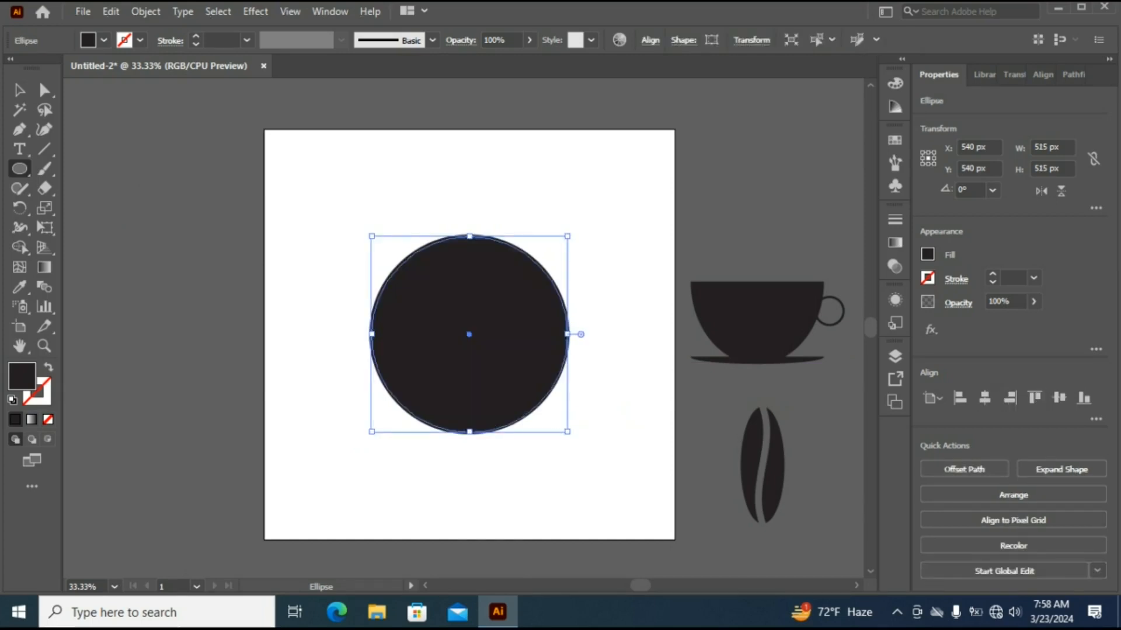
mouse_move(567, 432)
left_mouse_down()
mouse_move(580, 433)
mouse_move(569, 434)
left_mouse_up()
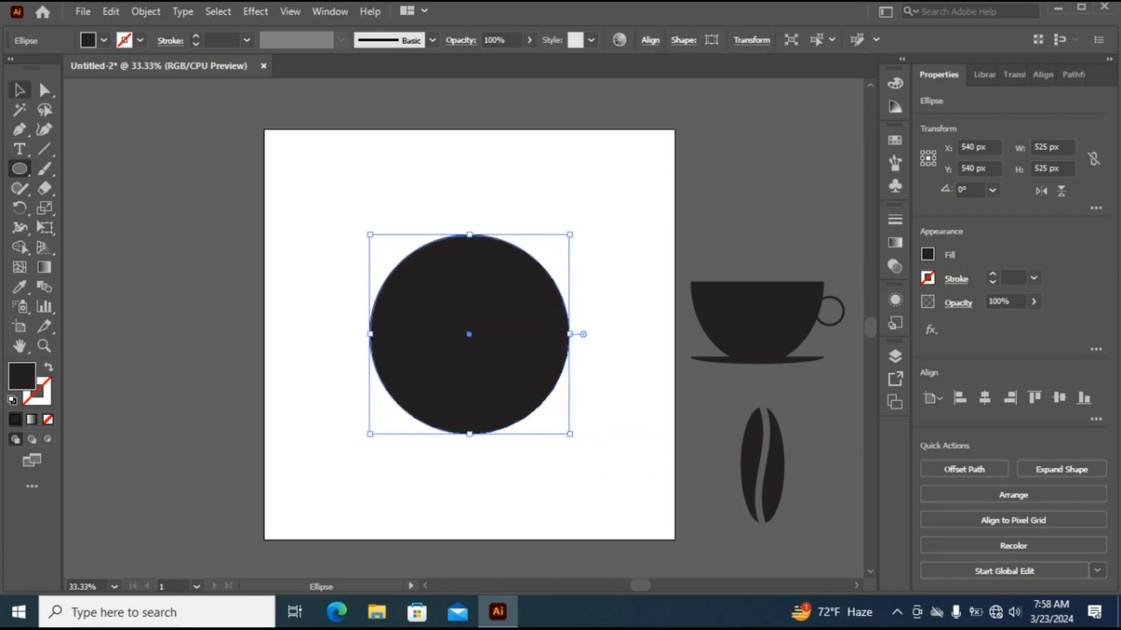
Move the expanded ring beyond the artboard's lower-left side and centre the solid circle on the artboard.
left_click(19, 90)
left_click(327, 274)
left_click_drag(444, 324, 309, 251)
left_click_drag(485, 422, 200, 527)
left_click(327, 292)
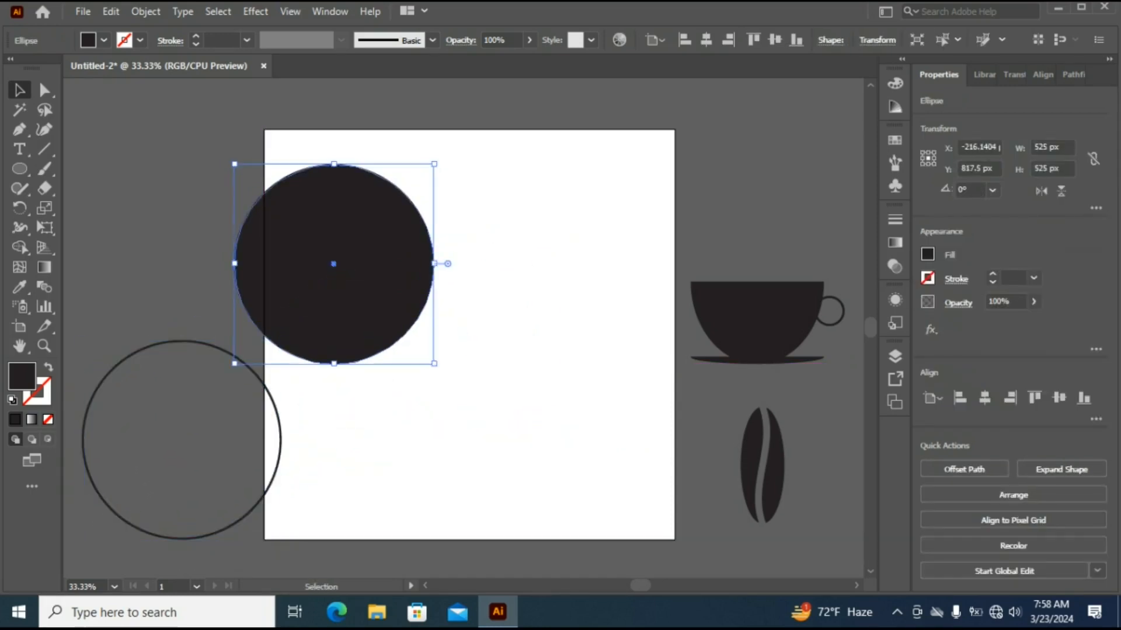
left_click(985, 397)
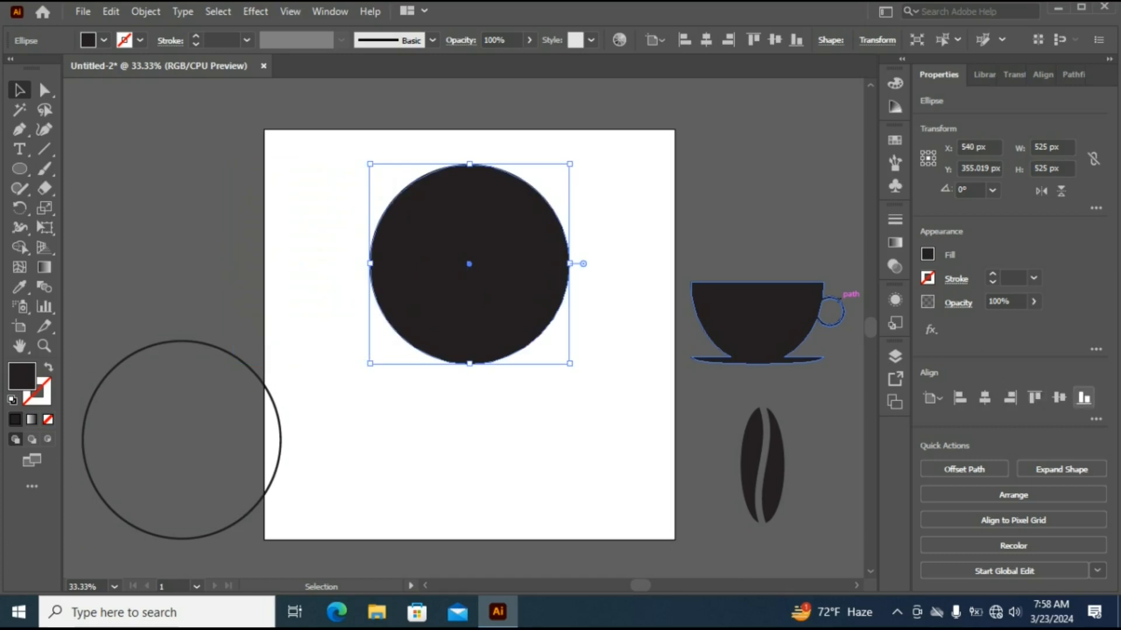
left_click(1058, 398)
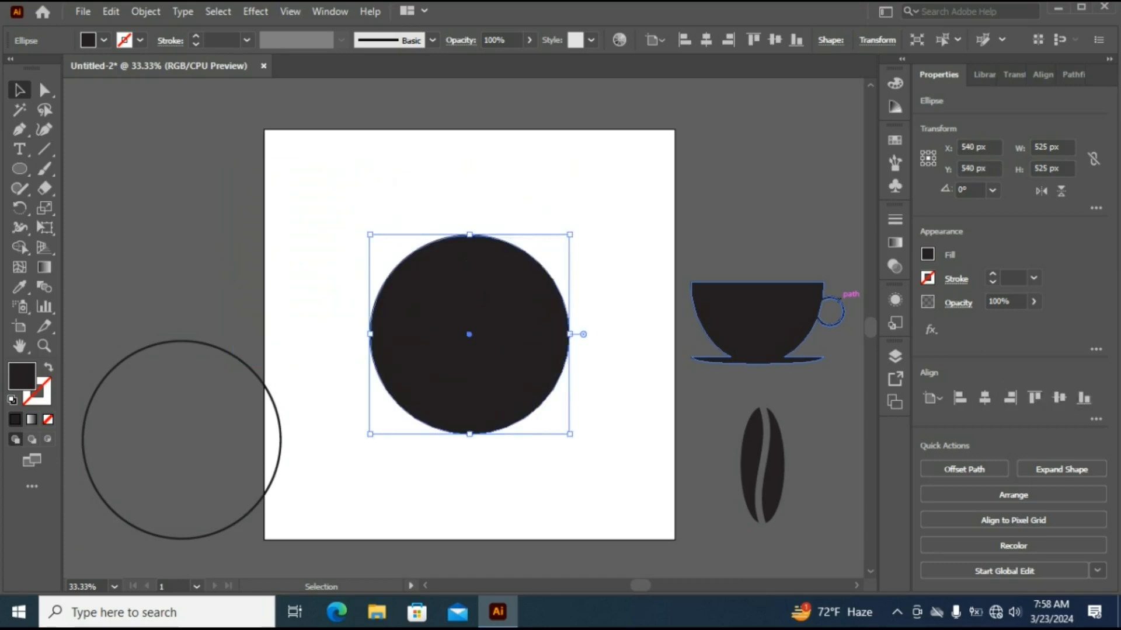
Change the solid 525 px circle to no fill with a 5 pt stroke.
left_click(927, 254)
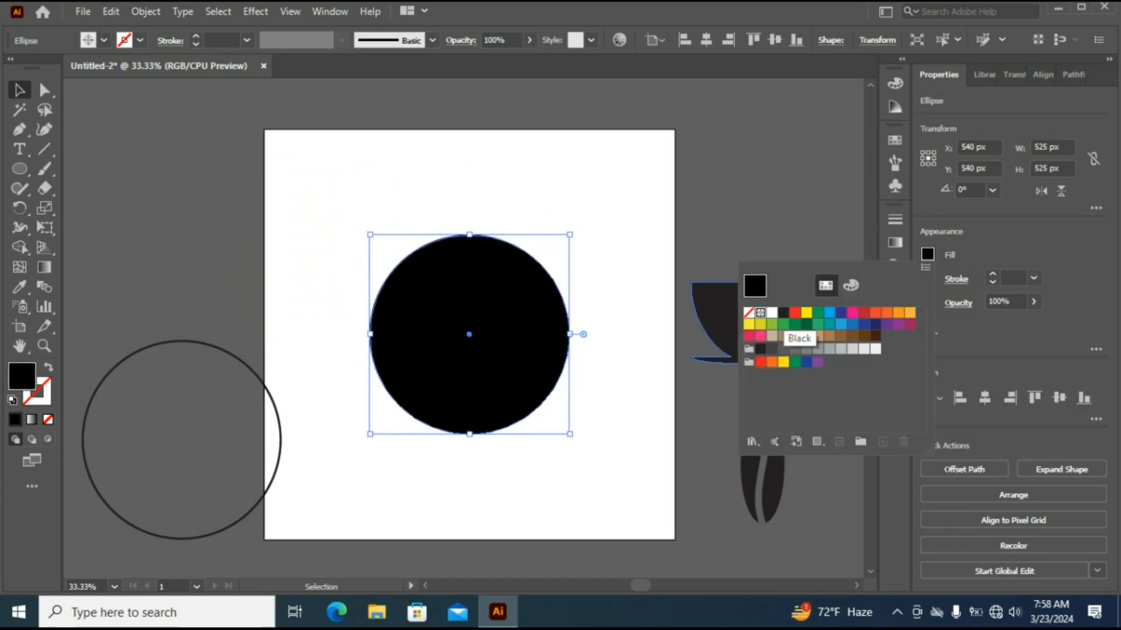
left_click(749, 313)
left_click(1034, 278)
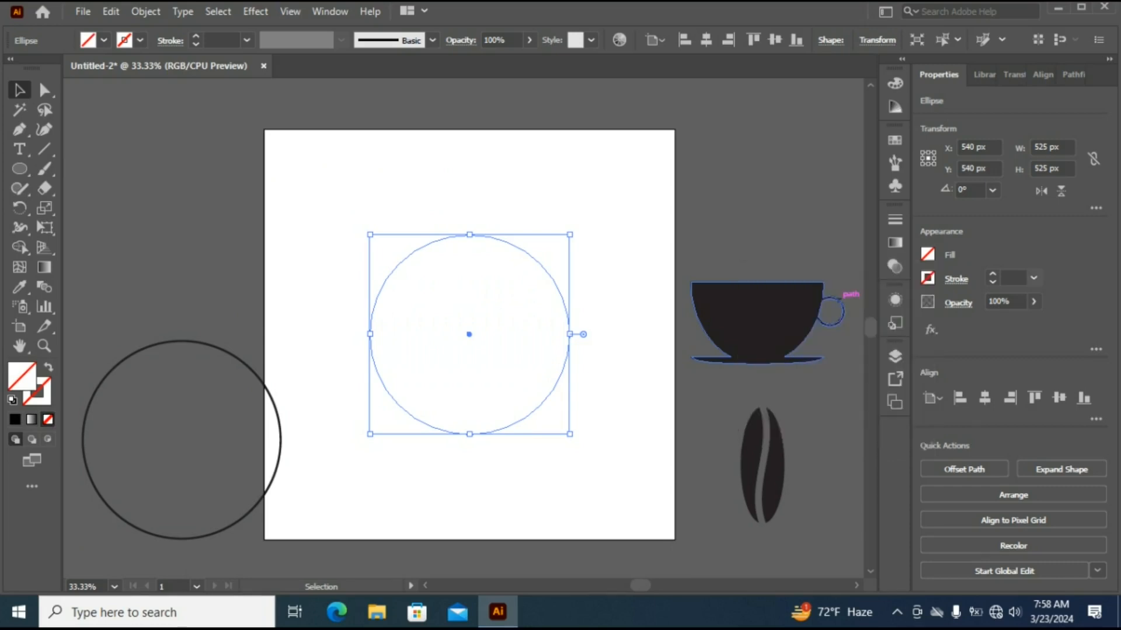
left_click(1033, 278)
left_click(1054, 421)
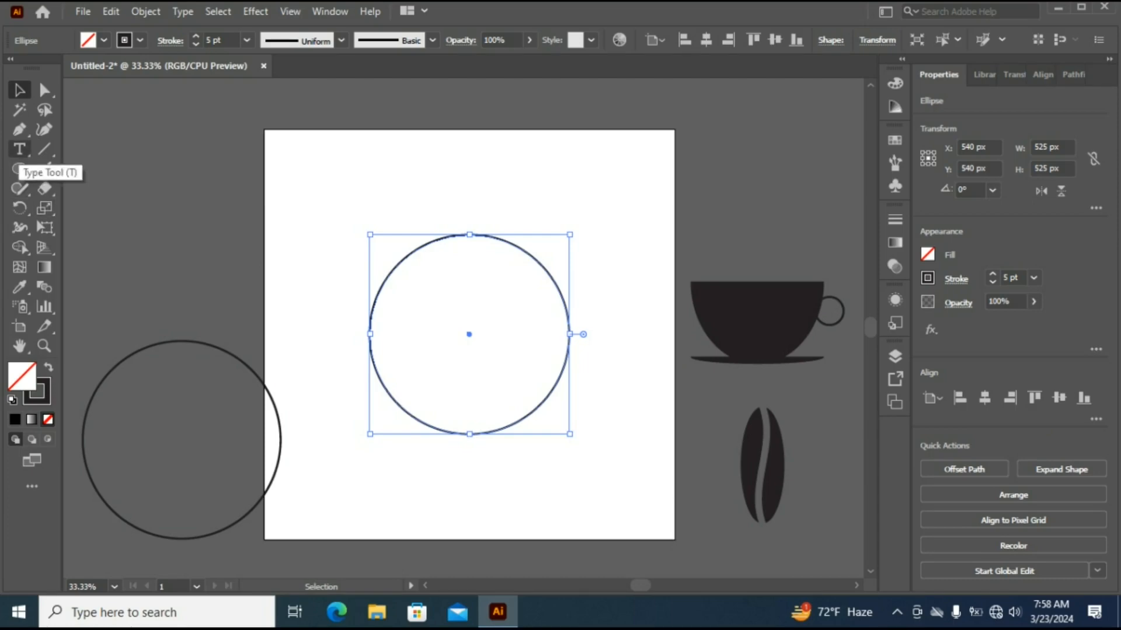
Start path text on the upper-left part of the circle outline with the Type on a Path tool.
left_click(20, 149)
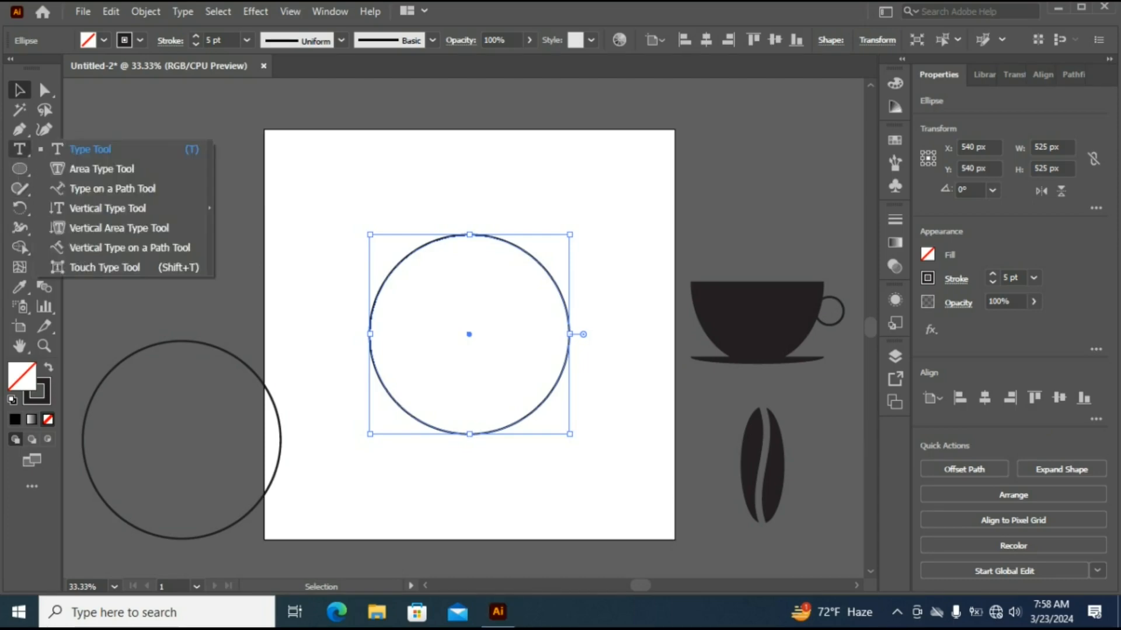
left_click(111, 188)
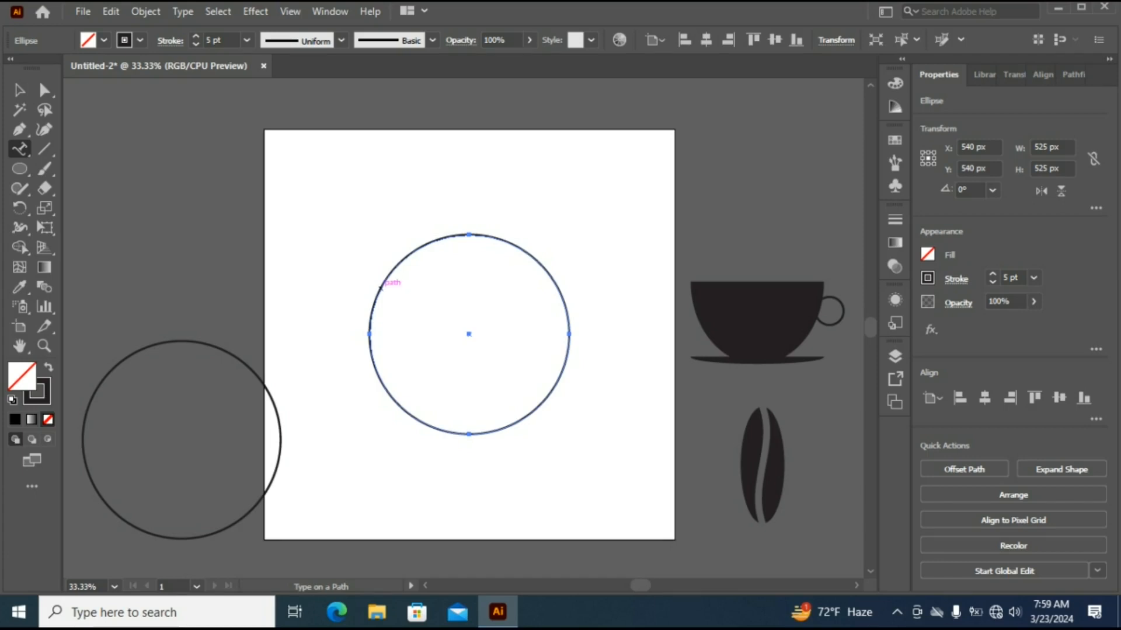
left_click(380, 286)
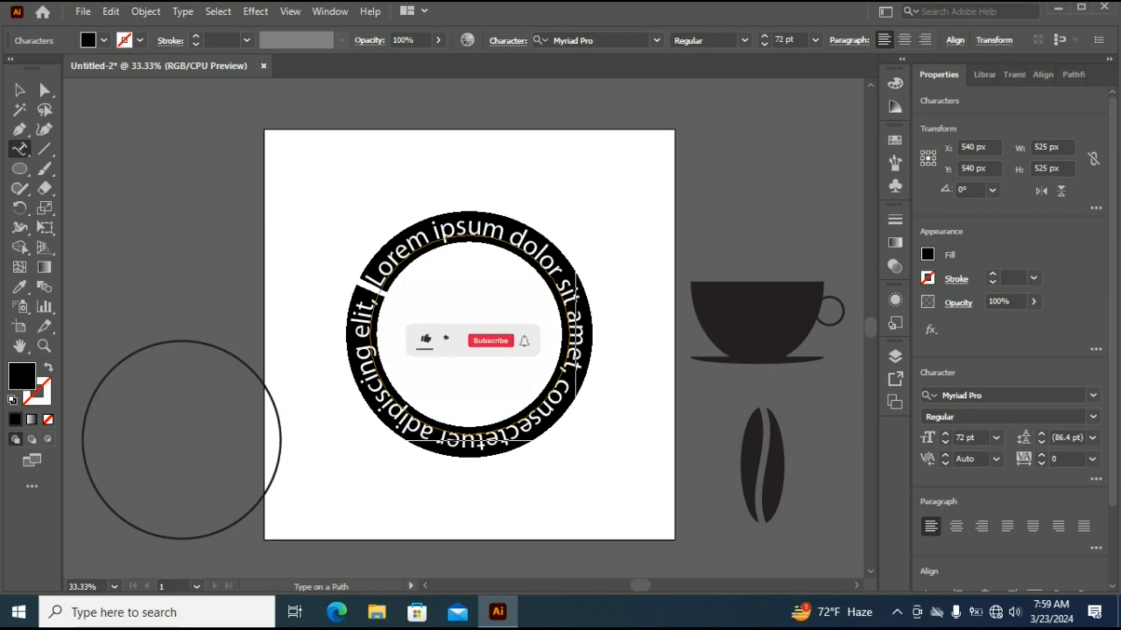
Set the font of the path text on the circle to Oswald Bold.
left_click(960, 395)
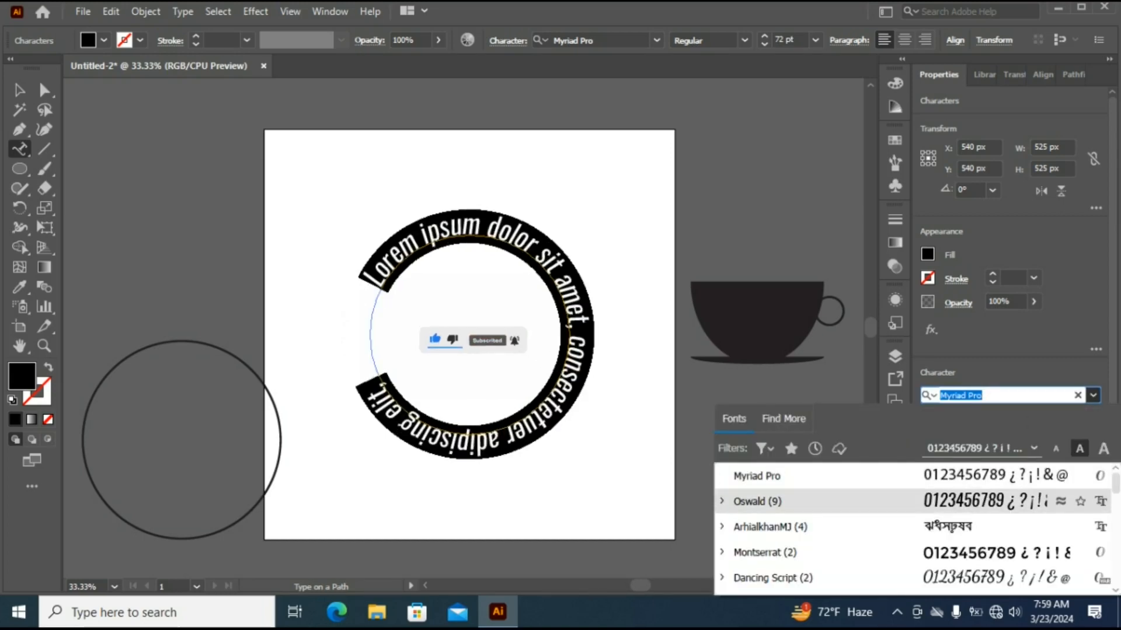
left_click(722, 501)
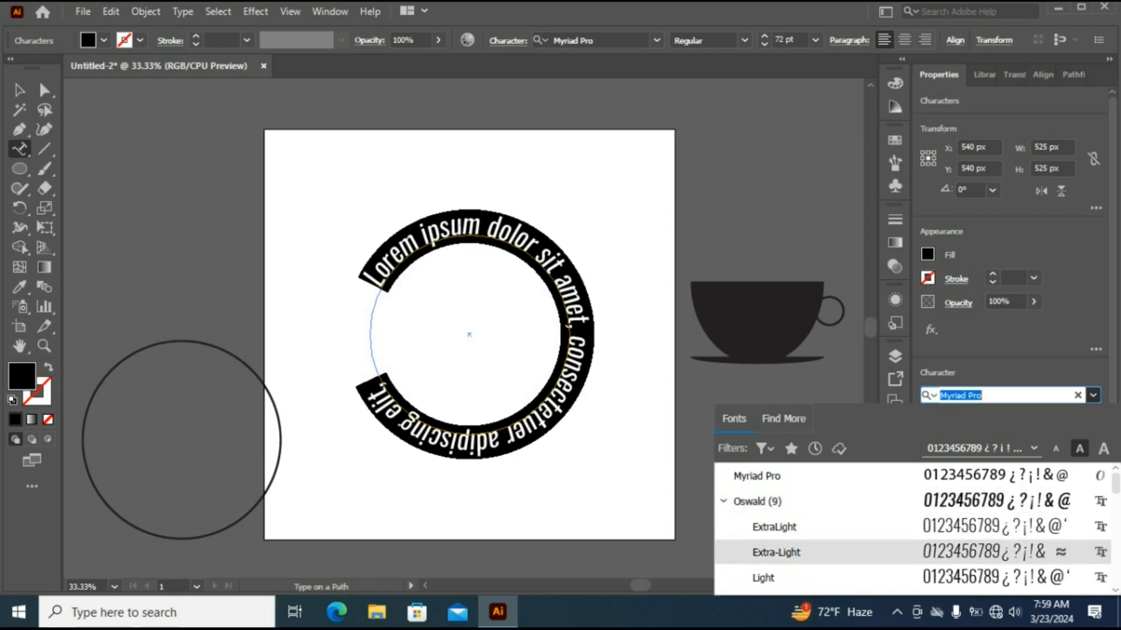
key("Down")
key("Down")
key("Down")
key("Down")
key("Down")
key("Down")
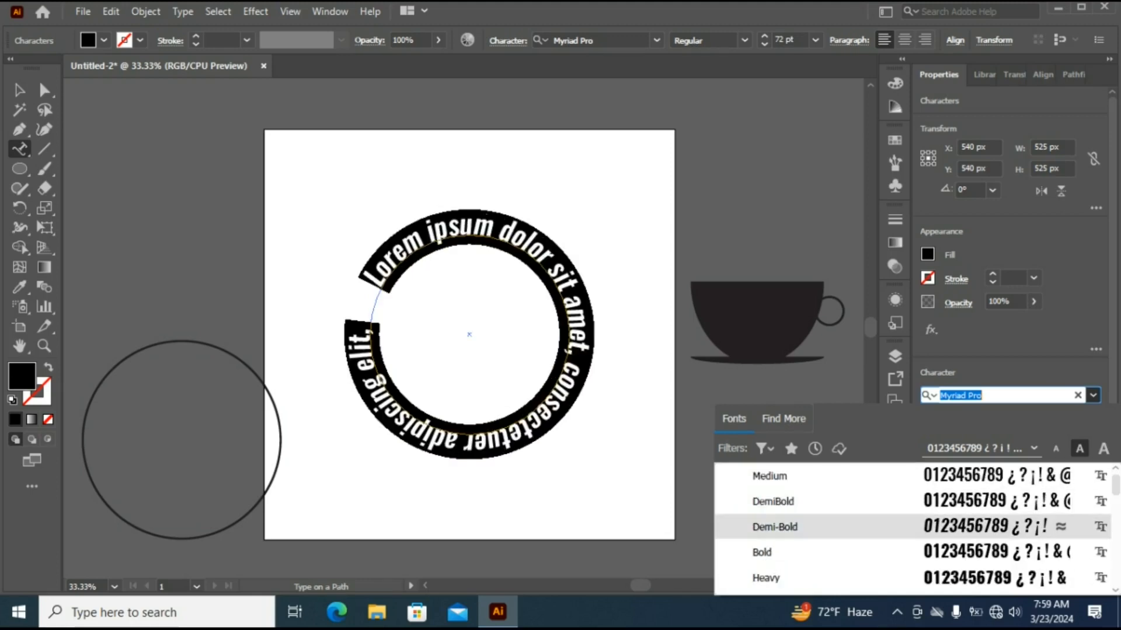
key("Return")
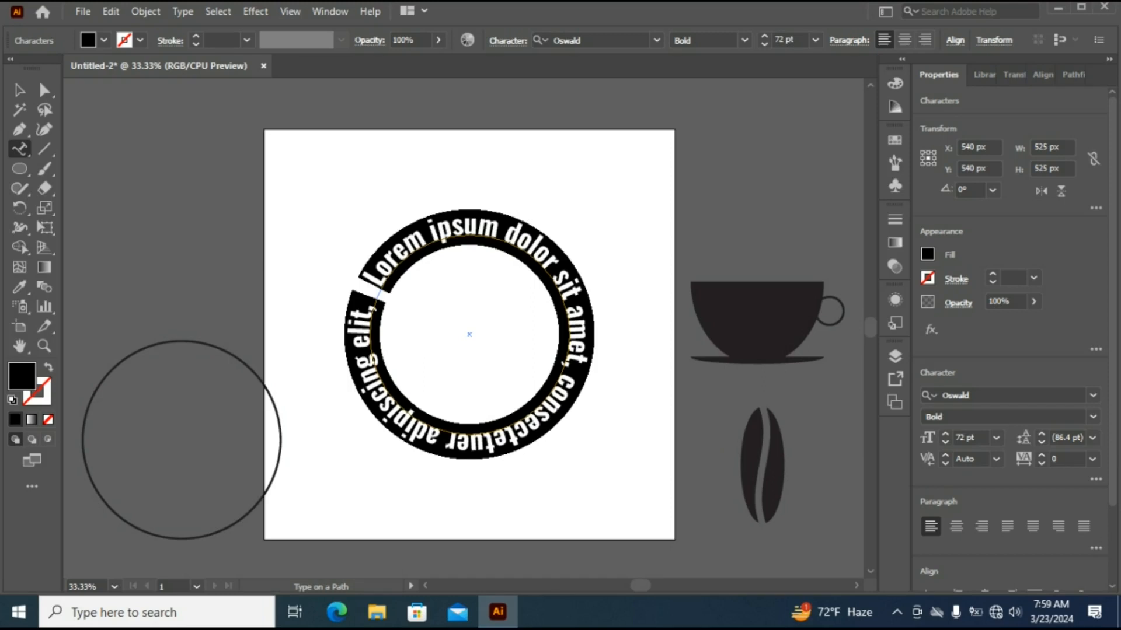
Enter COFFEE SHOP in capitals as the text on the circle path.
type("co")
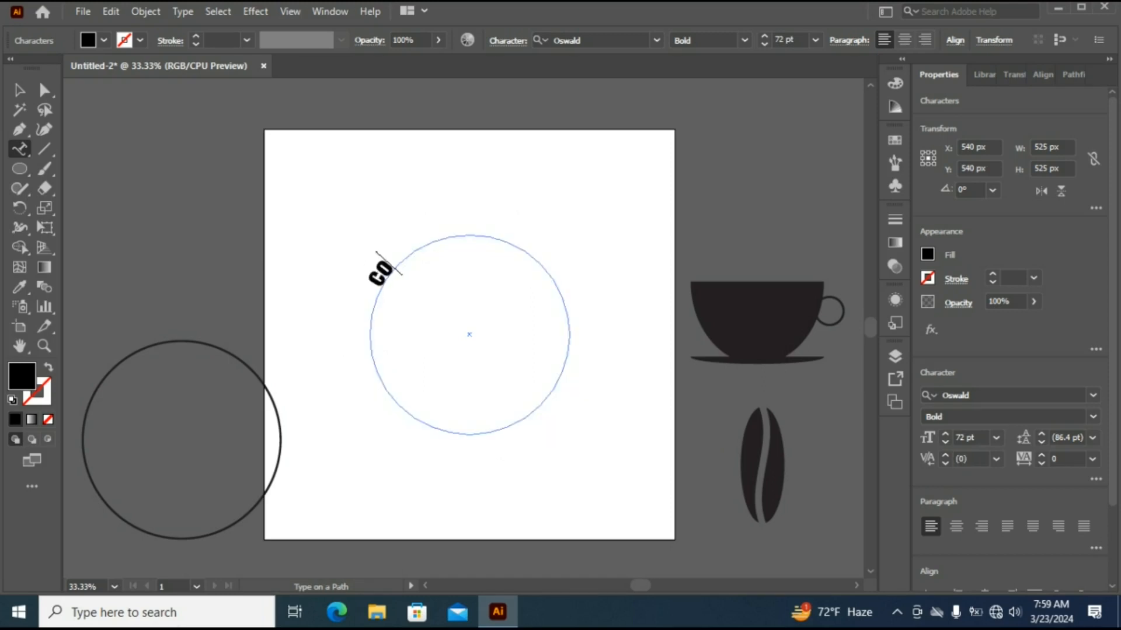
key("BackSpace")
key("BackSpace")
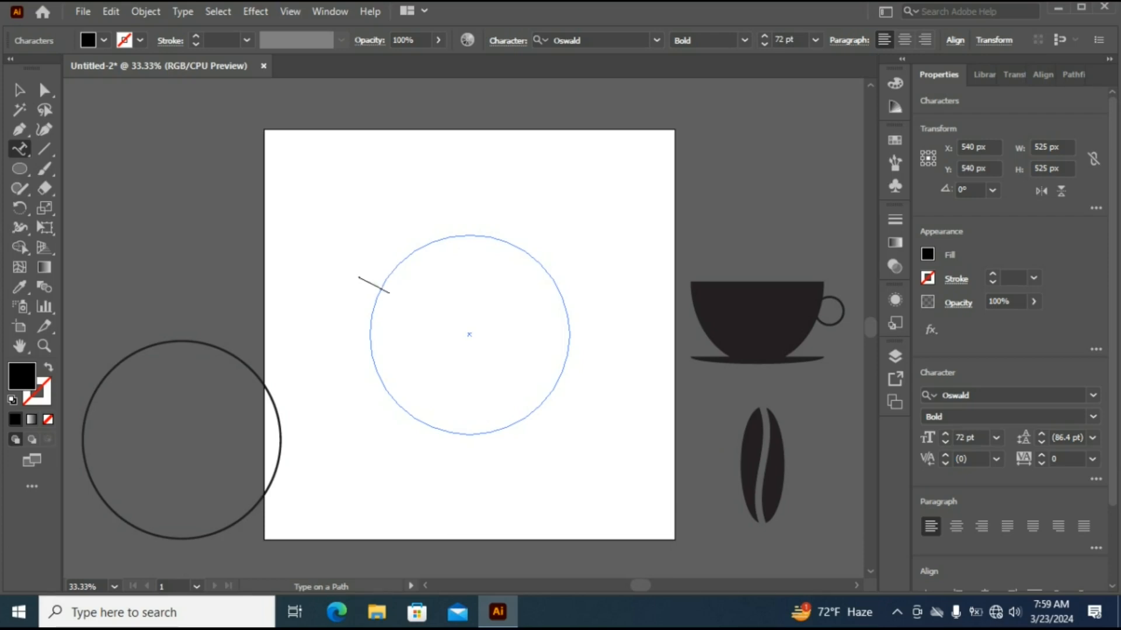
type("COFFE")
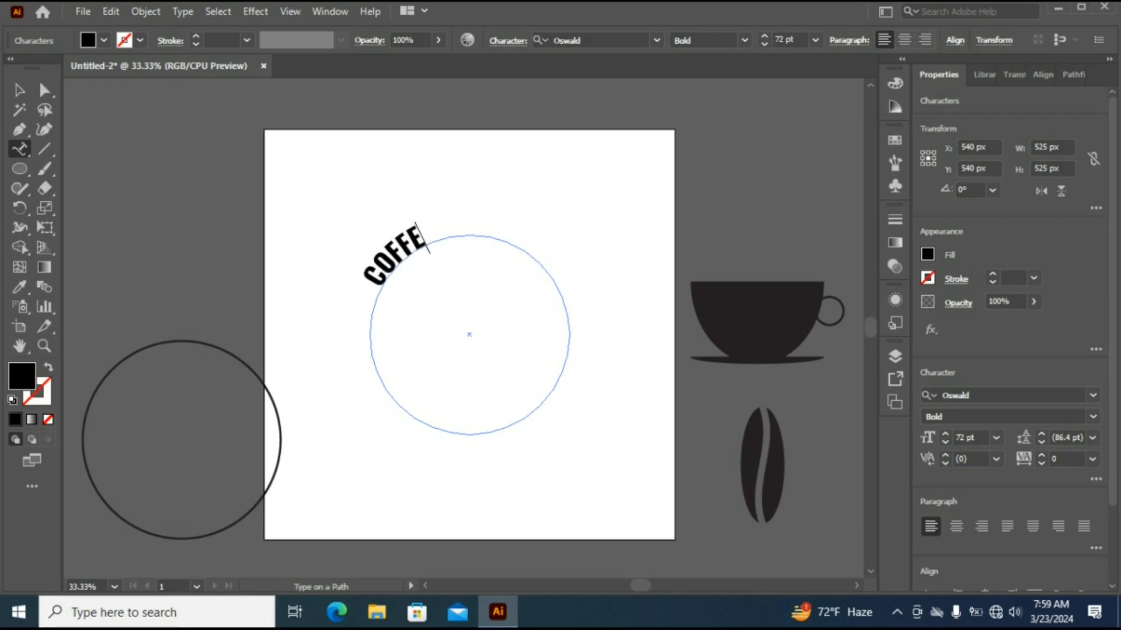
type("E SHO")
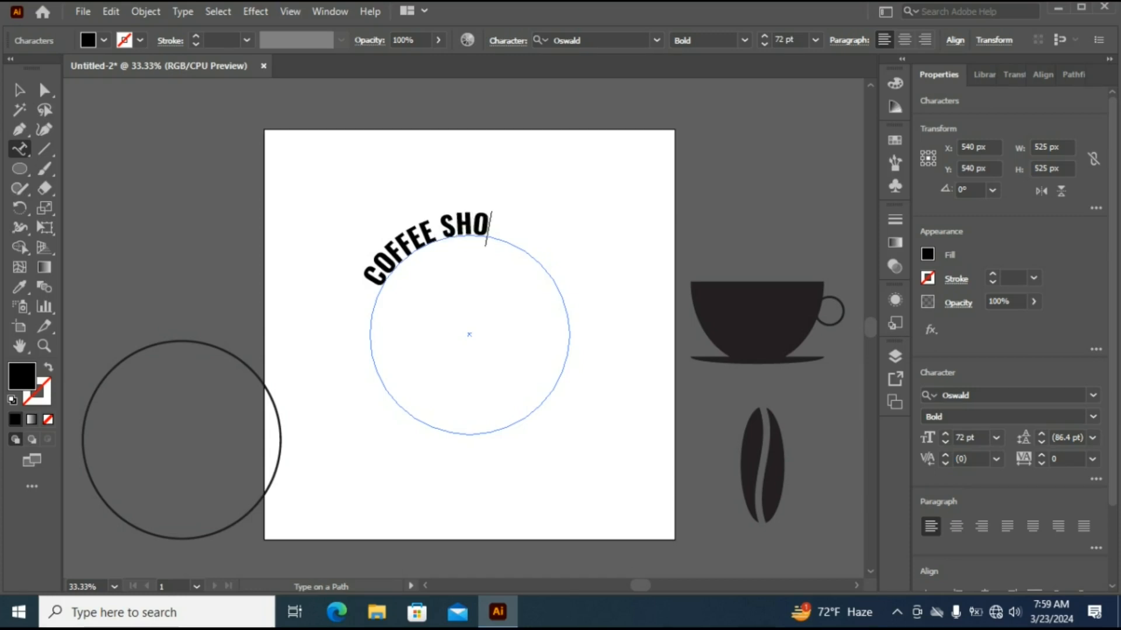
type("P")
key("Escape")
Set the COFFEE SHOP text's tracking to 200 and rotate it until it sits evenly across the top of the circle.
left_click_drag(561, 380, 565, 456)
left_click(1091, 459)
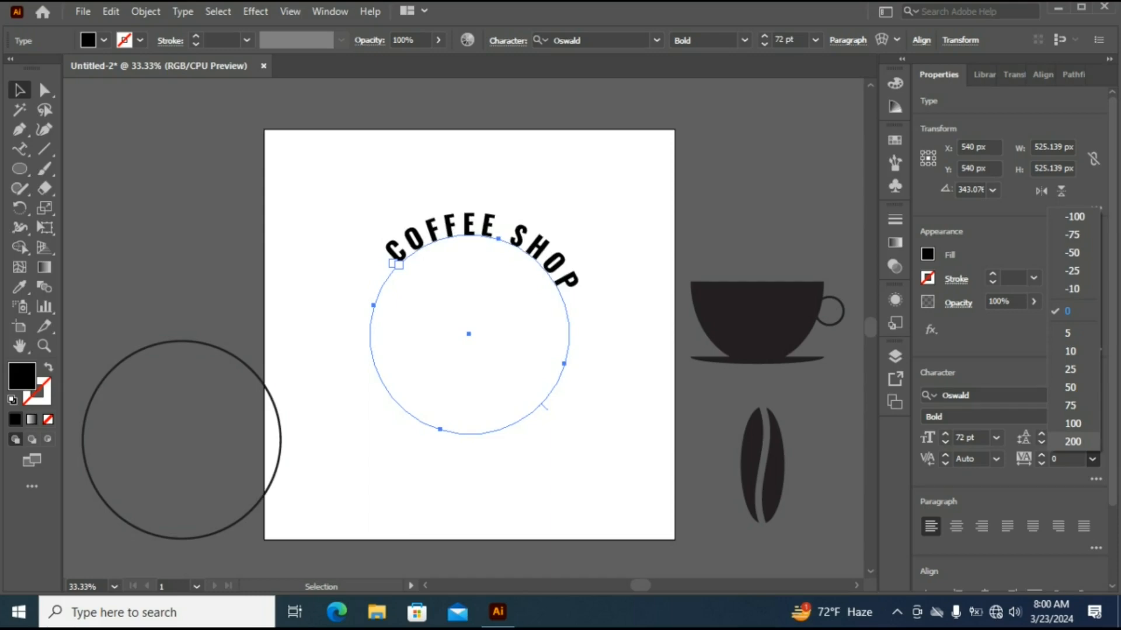
left_click(1072, 441)
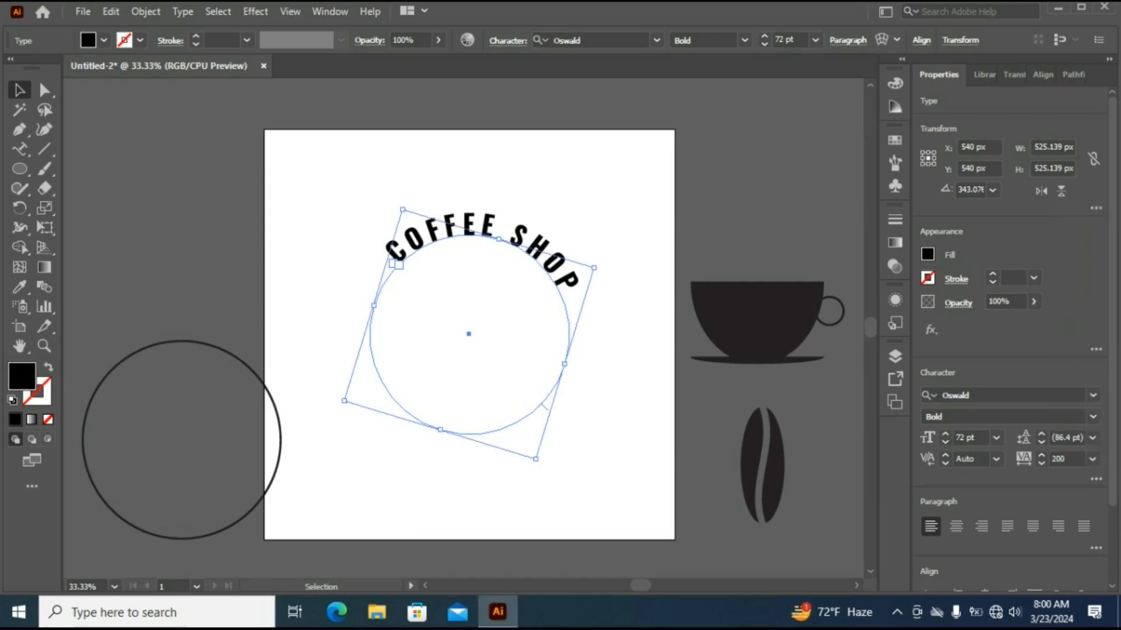
left_click_drag(540, 463, 584, 455)
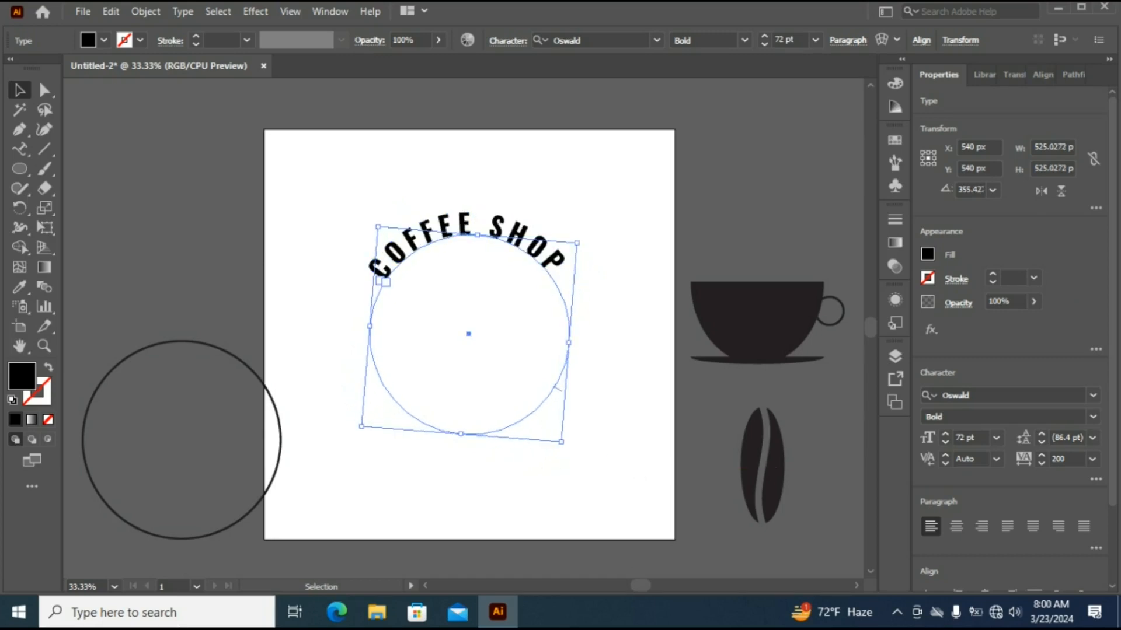
left_click_drag(559, 388, 569, 455)
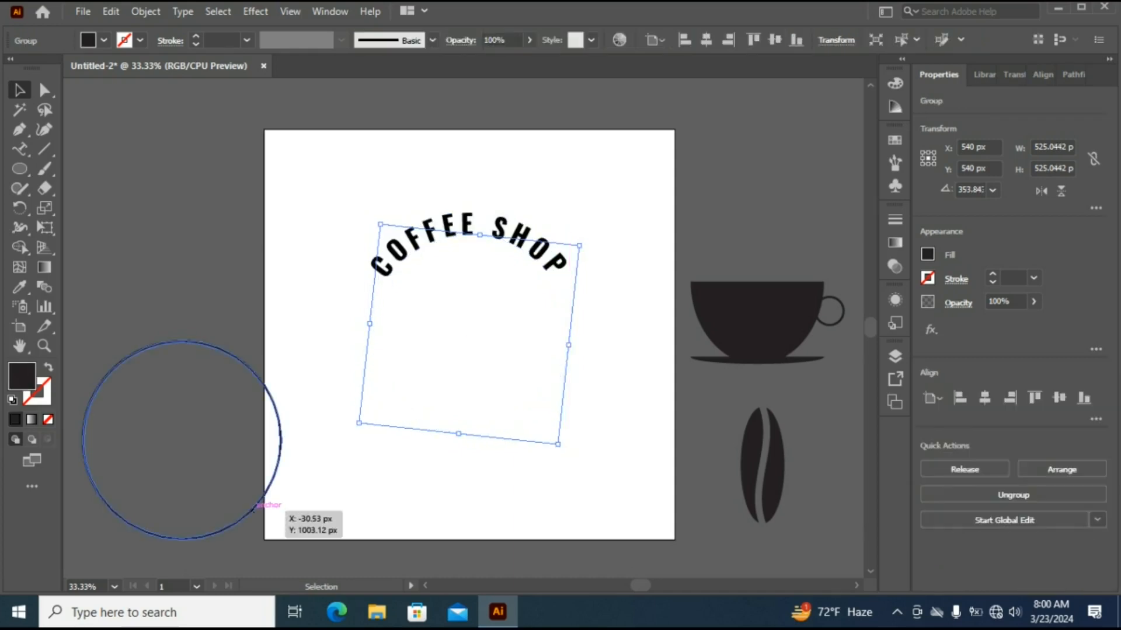
Move the expanded ring back to the artboard's centre and enlarge the COFFEE SHOP path text around it to about 81 pt.
left_click_drag(263, 508, 550, 402)
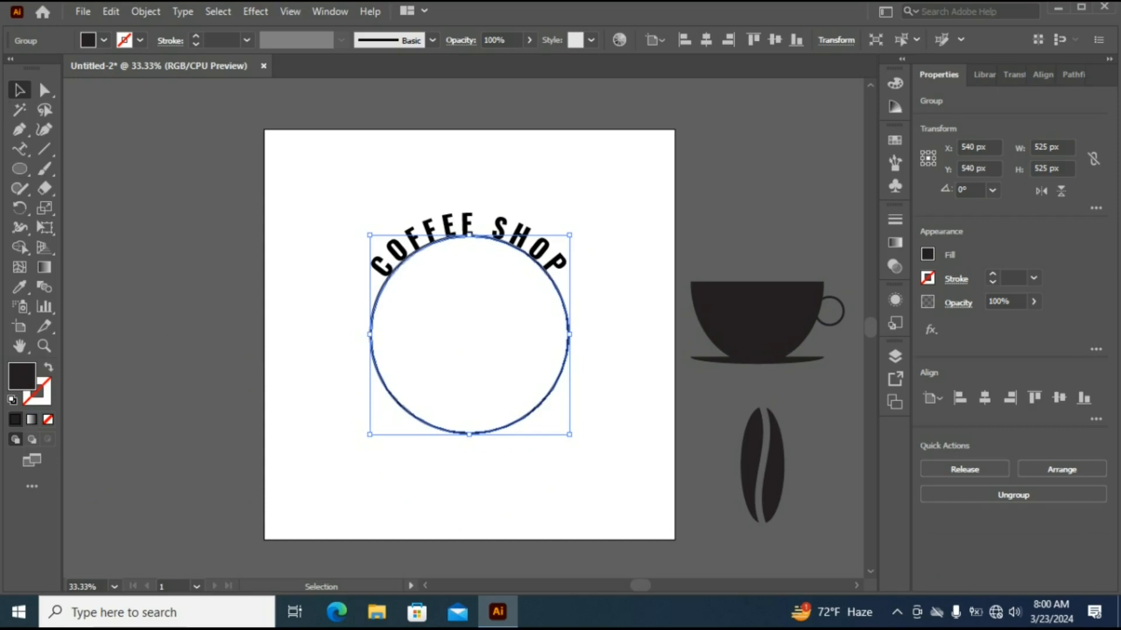
key("ctrl+shift+a")
left_click(382, 266)
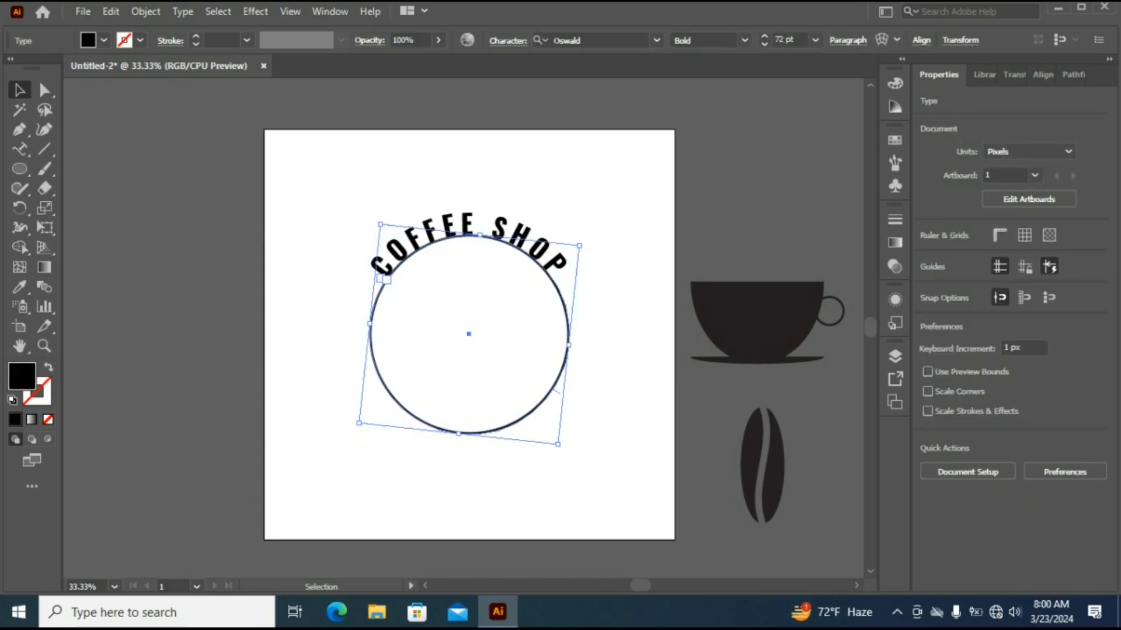
left_click_drag(558, 444, 570, 459)
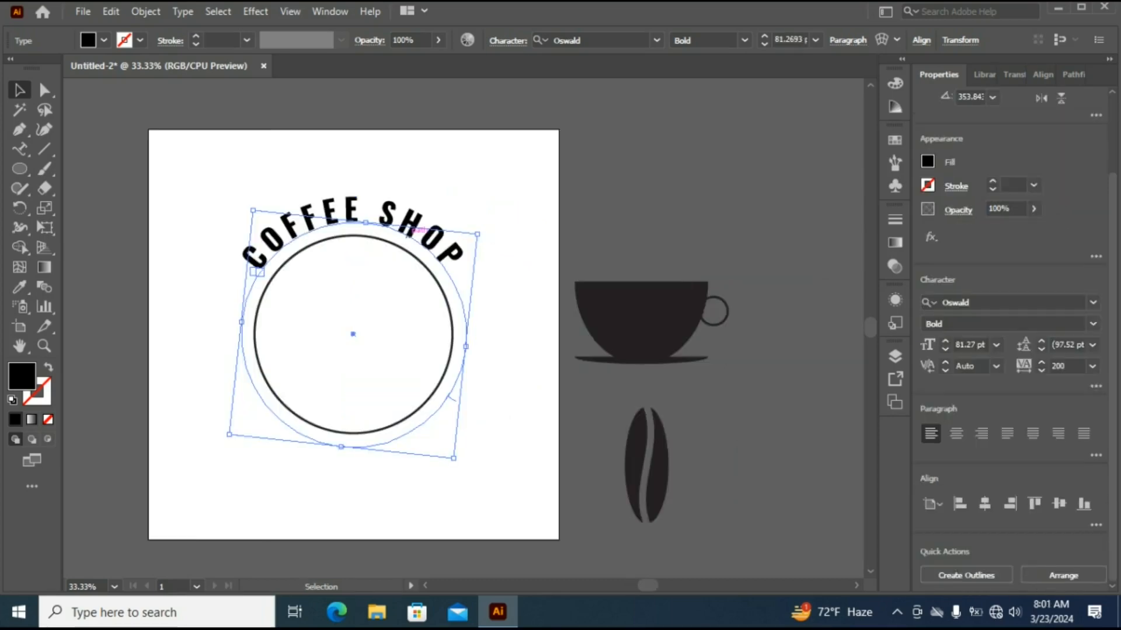
Duplicate the COFFEE SHOP path text and place the copy below the ring, across the artboard's lower edge.
left_click_drag(412, 232, 621, 375)
scroll(621, 375, "down", 3)
left_click_drag(604, 248, 500, 367)
scroll(500, 367, "down", 1)
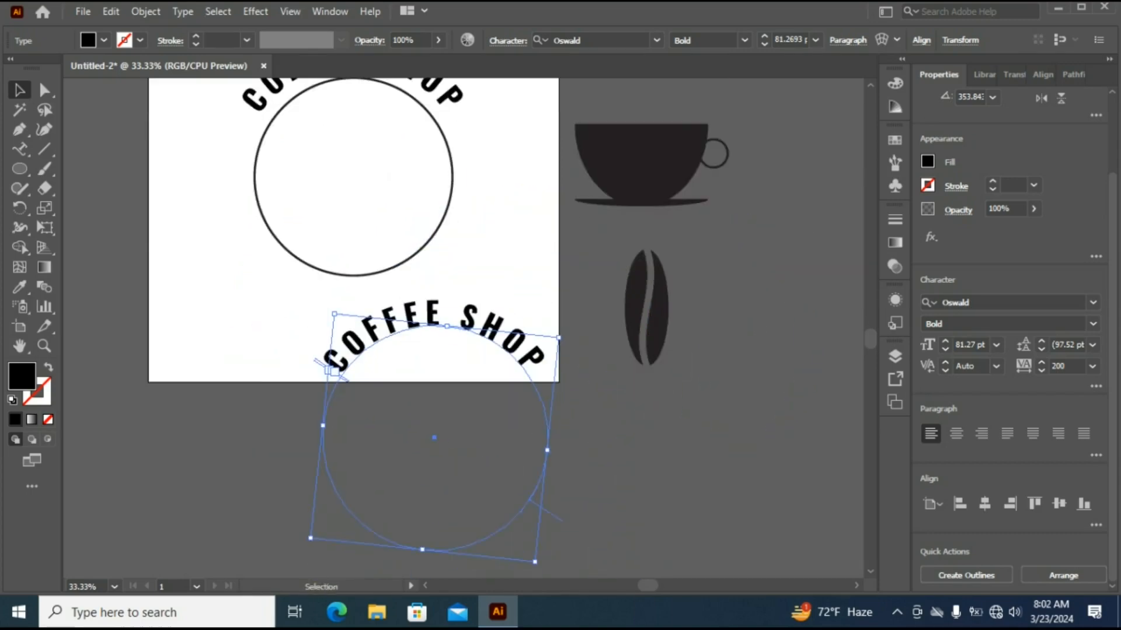
Replace the wording of the copied path text with SINCE-2024.
key("t")
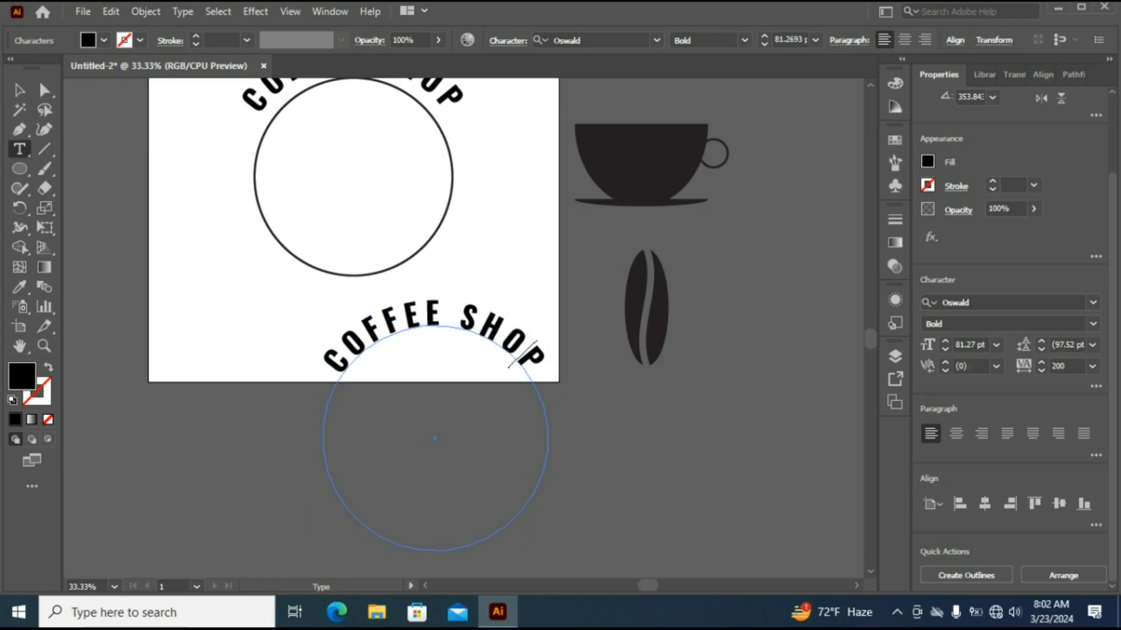
key("BackSpace")
key("BackSpace")
key("BackSpace")
key("BackSpace")
key("BackSpace")
key("BackSpace")
key("BackSpace")
key("BackSpace")
key("BackSpace")
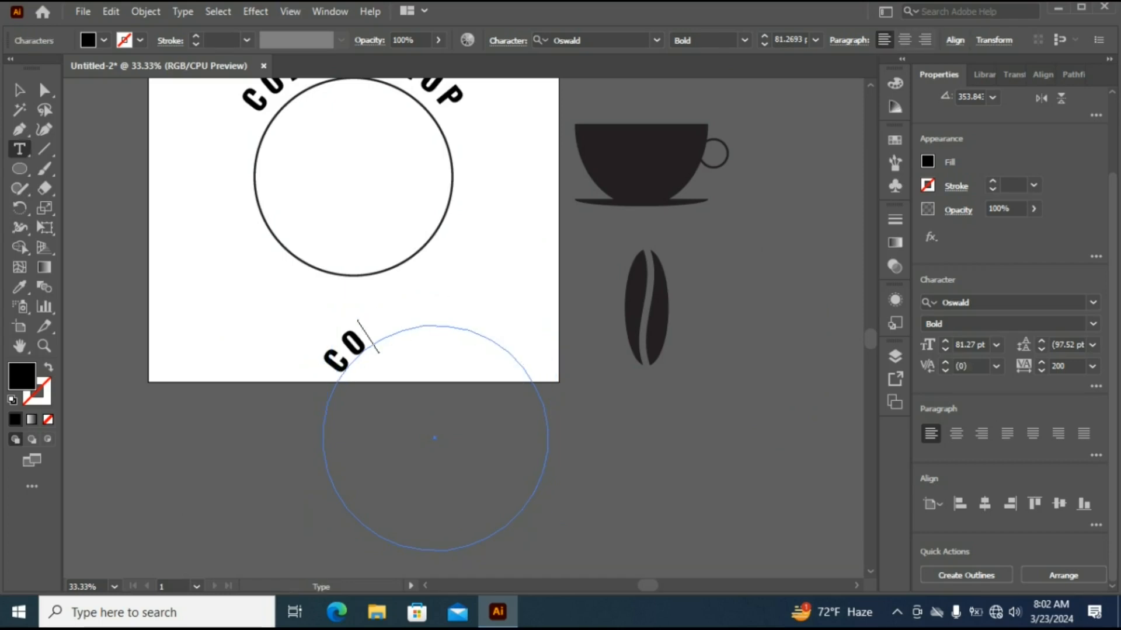
key("BackSpace")
key("BackSpace")
type("SINCE")
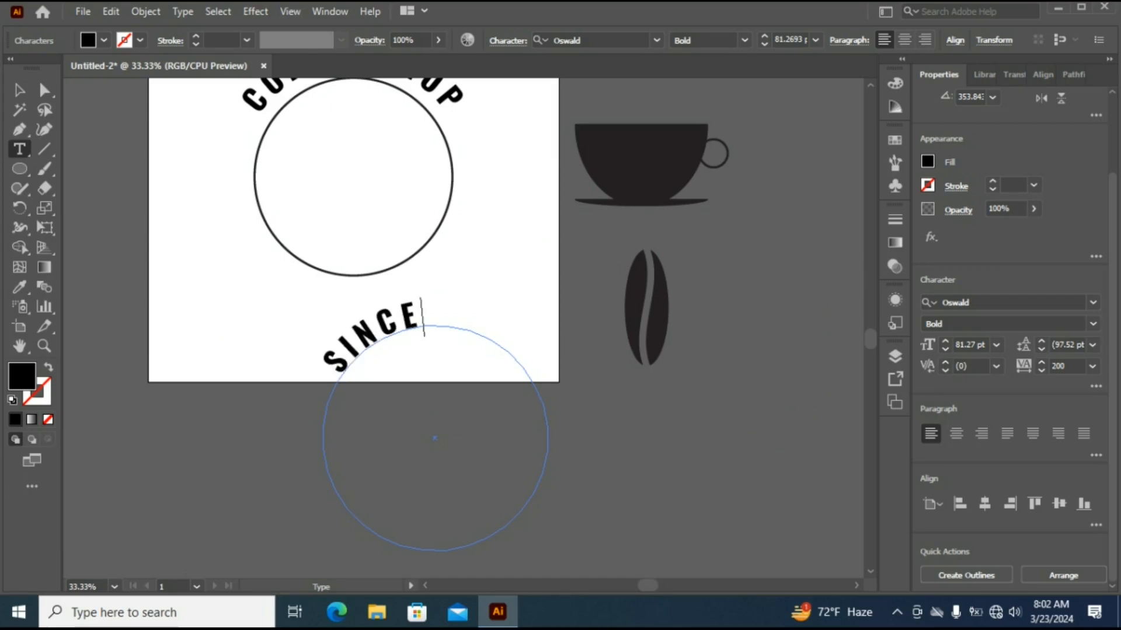
type("-2024")
key("Escape")
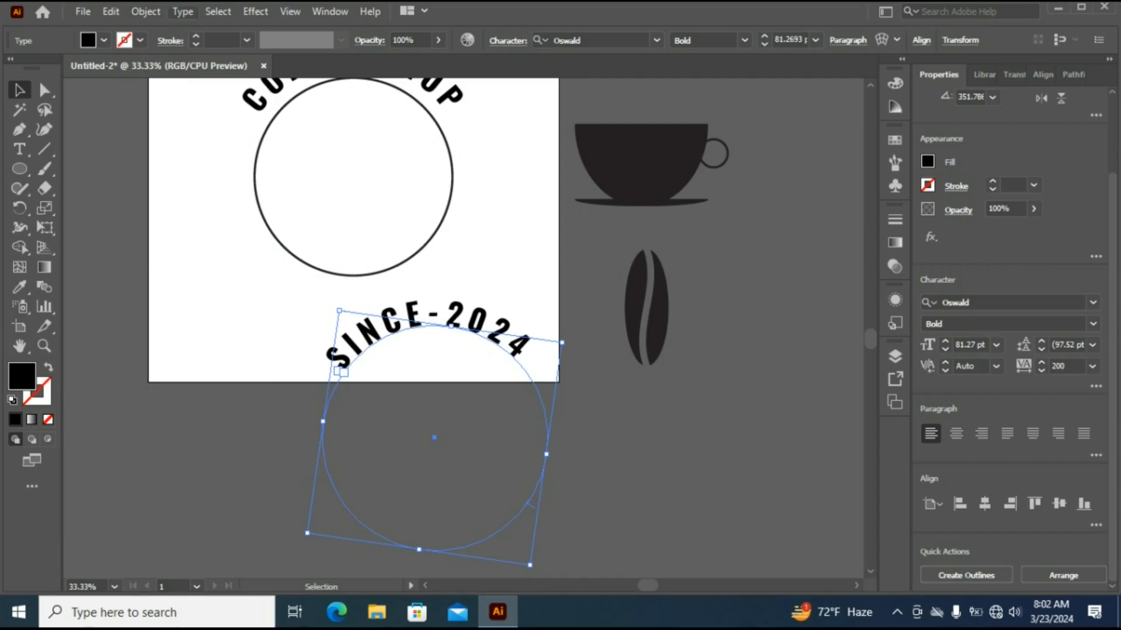
Flip the SINCE-2024 text to the inside of its path and rotate it so it reads along the circle's bottom.
key("alt+t")
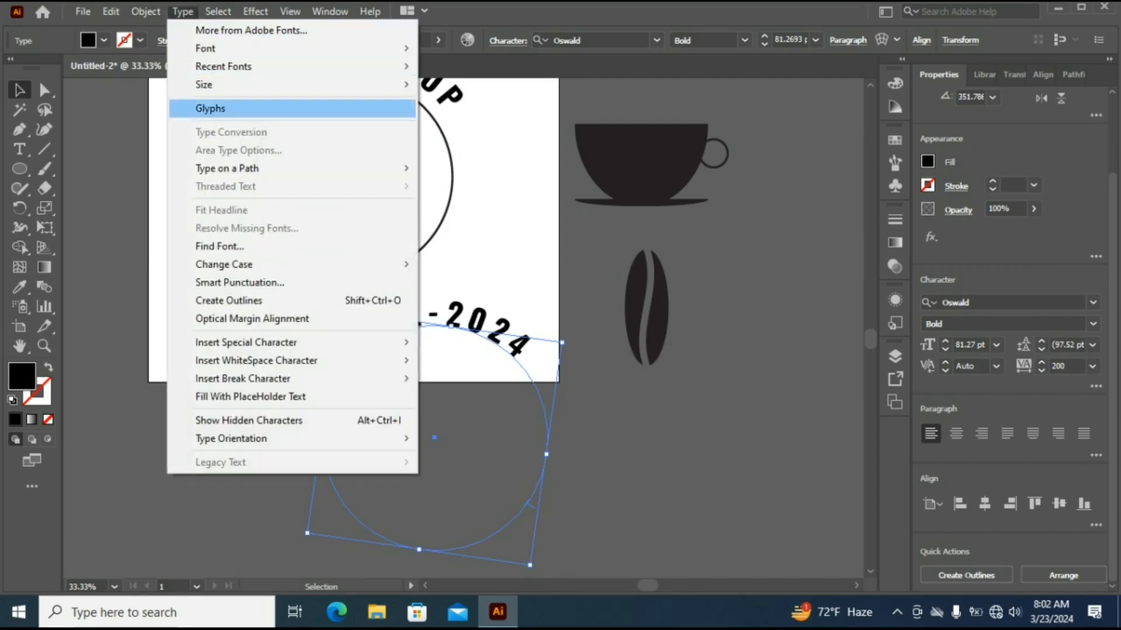
mouse_move(292, 168)
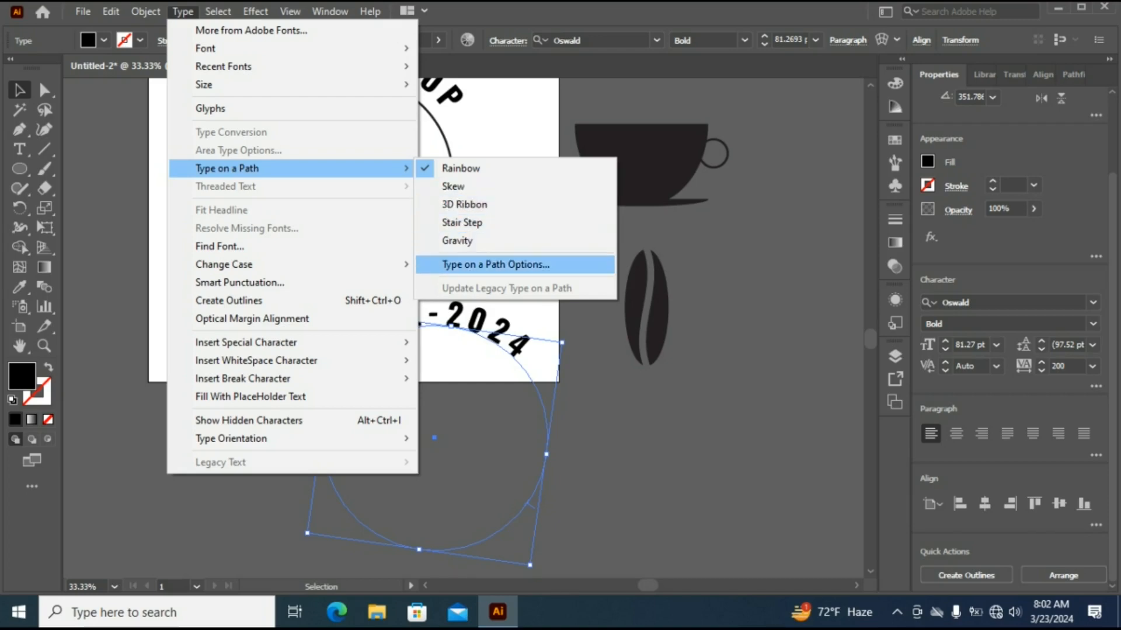
left_click(496, 264)
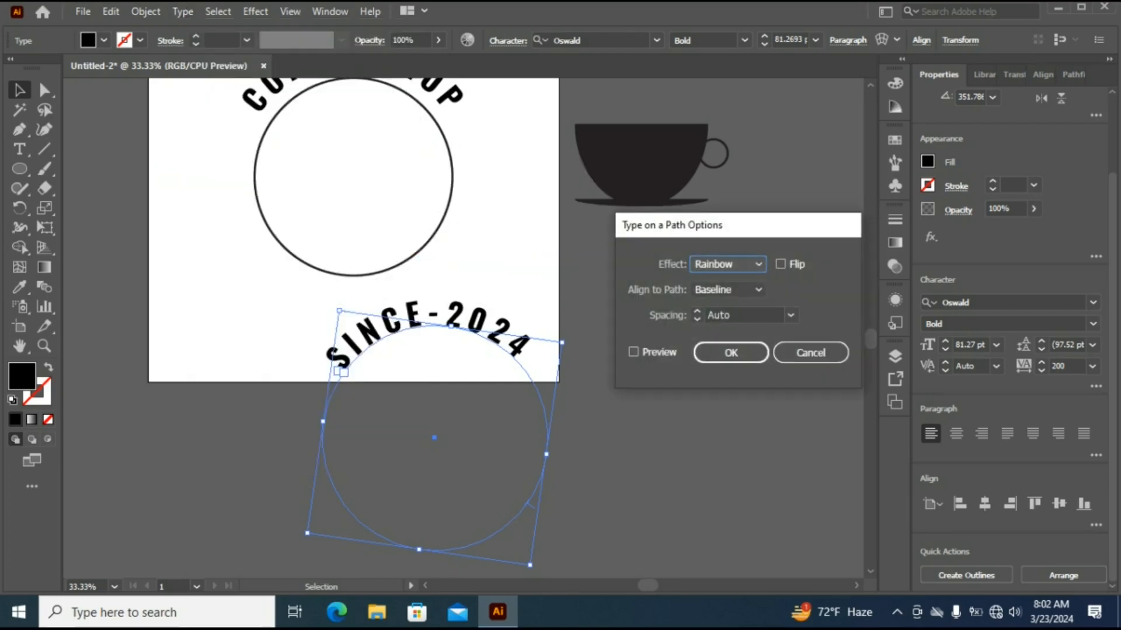
left_click(780, 263)
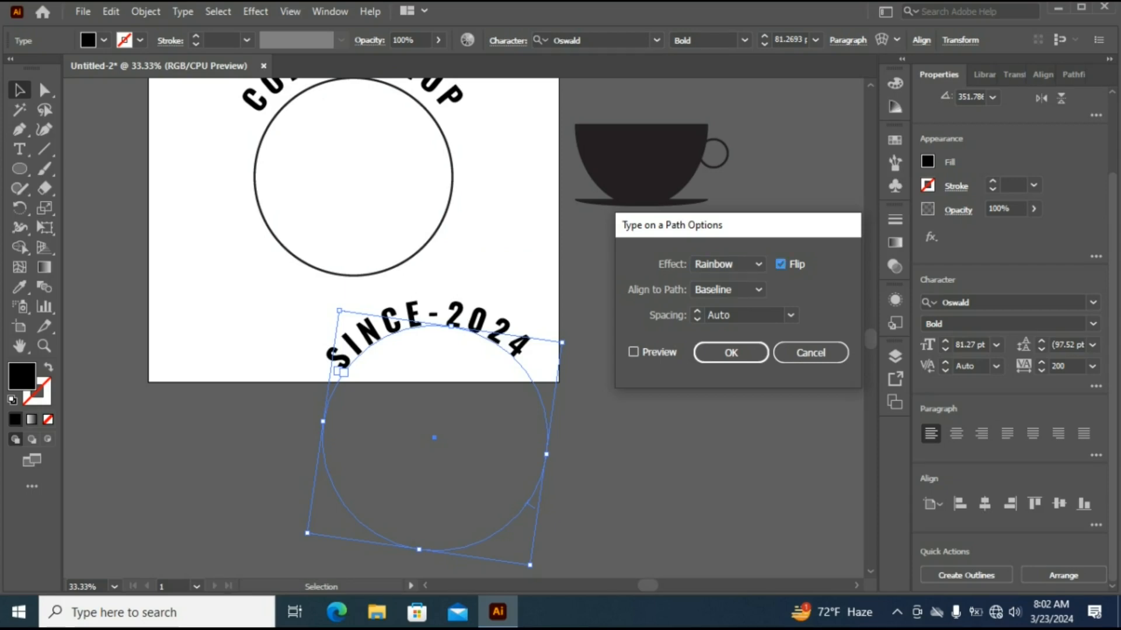
left_click(633, 352)
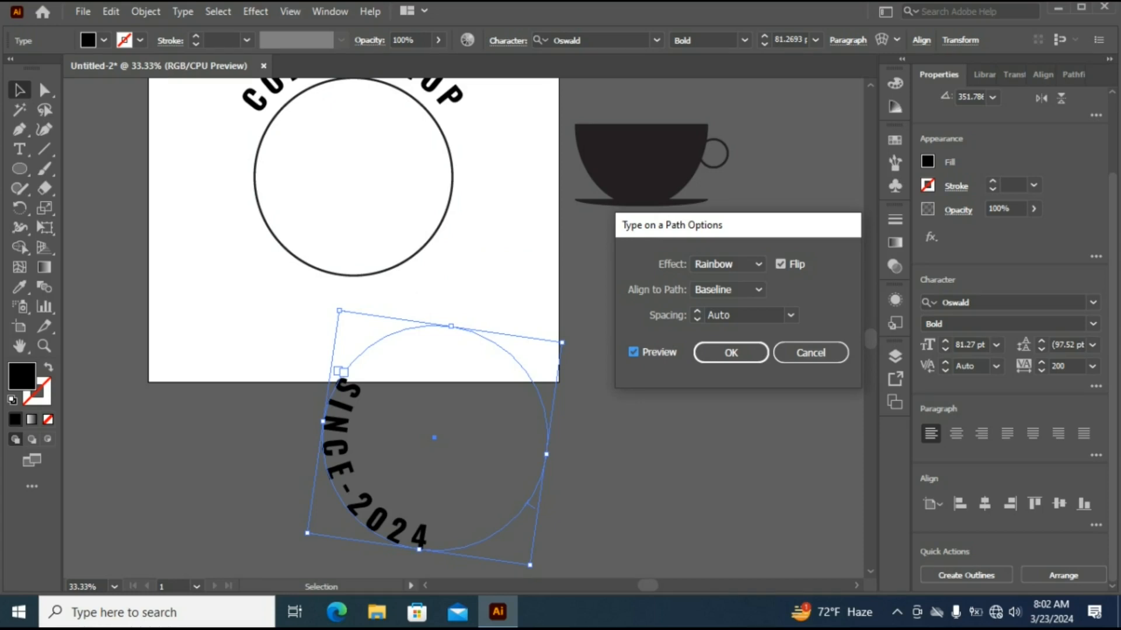
left_click(731, 352)
left_click_drag(528, 560, 576, 410)
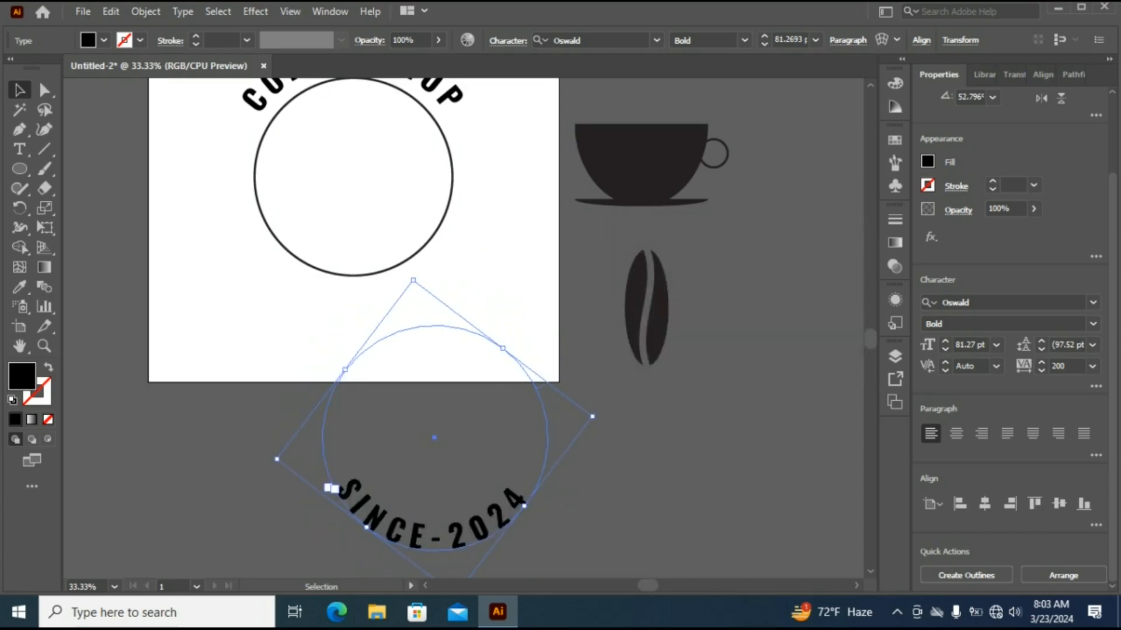
Centre the SINCE-2024 path text on the artboard and enlarge it to about 100 pt so it runs outside the ring.
left_click(985, 503)
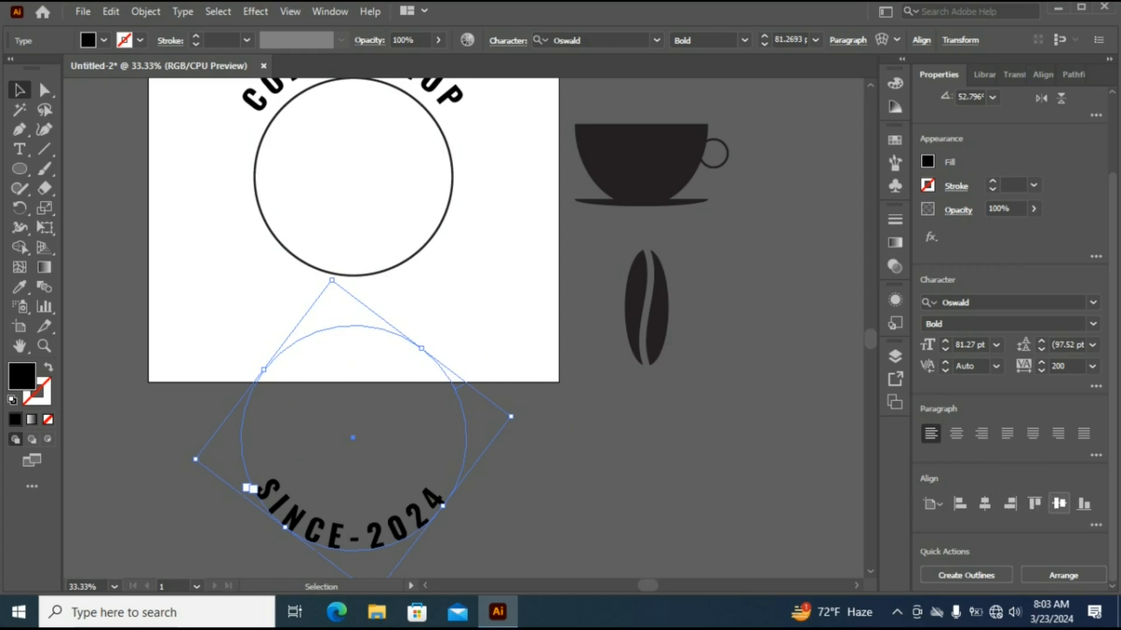
left_click(1059, 503)
scroll(353, 274, "up", 3)
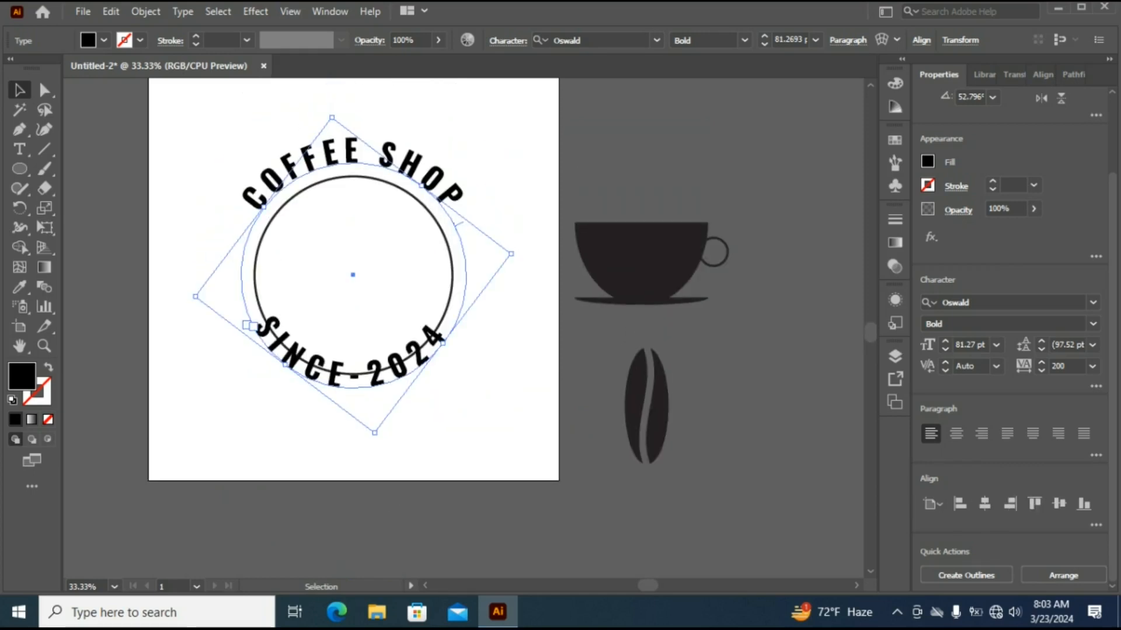
left_click_drag(248, 325, 217, 342)
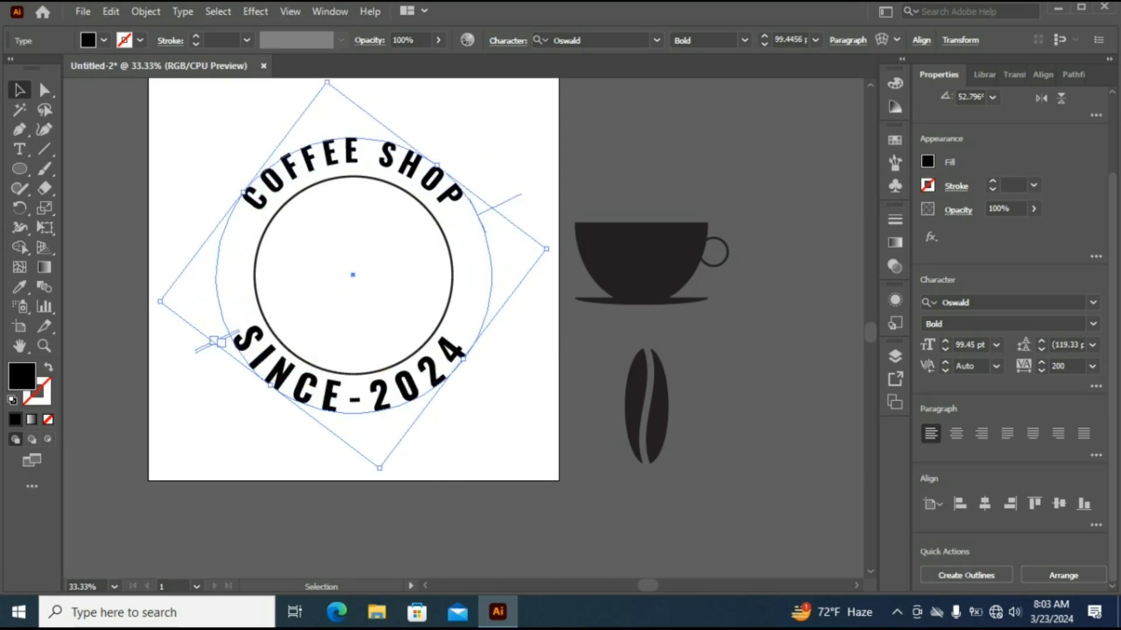
key("ctrl+shift+a")
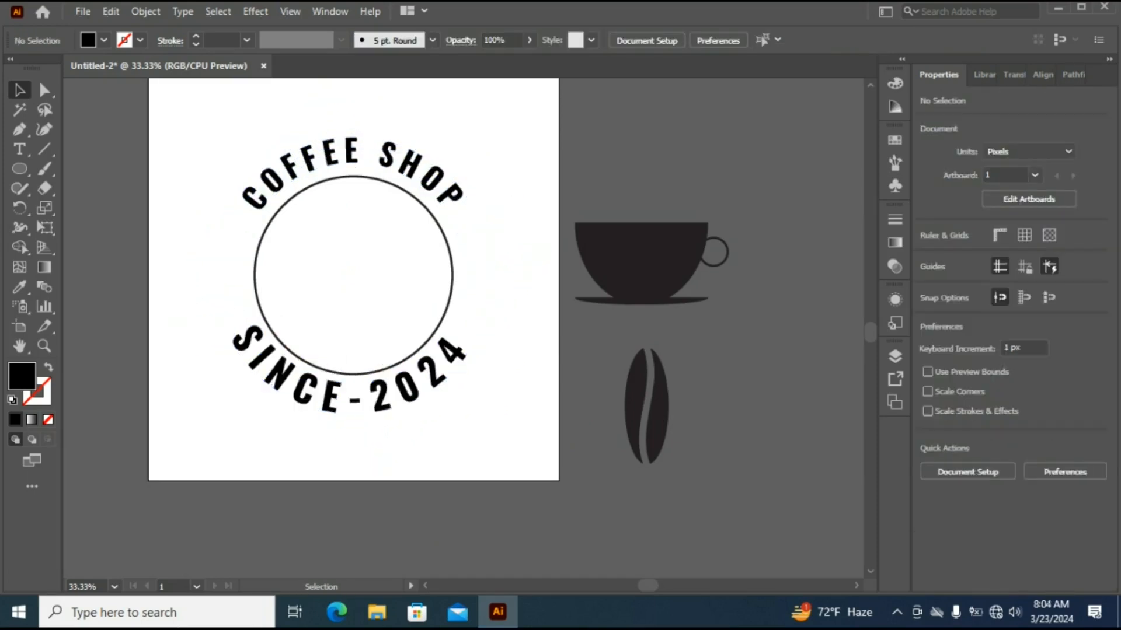
left_click(461, 351)
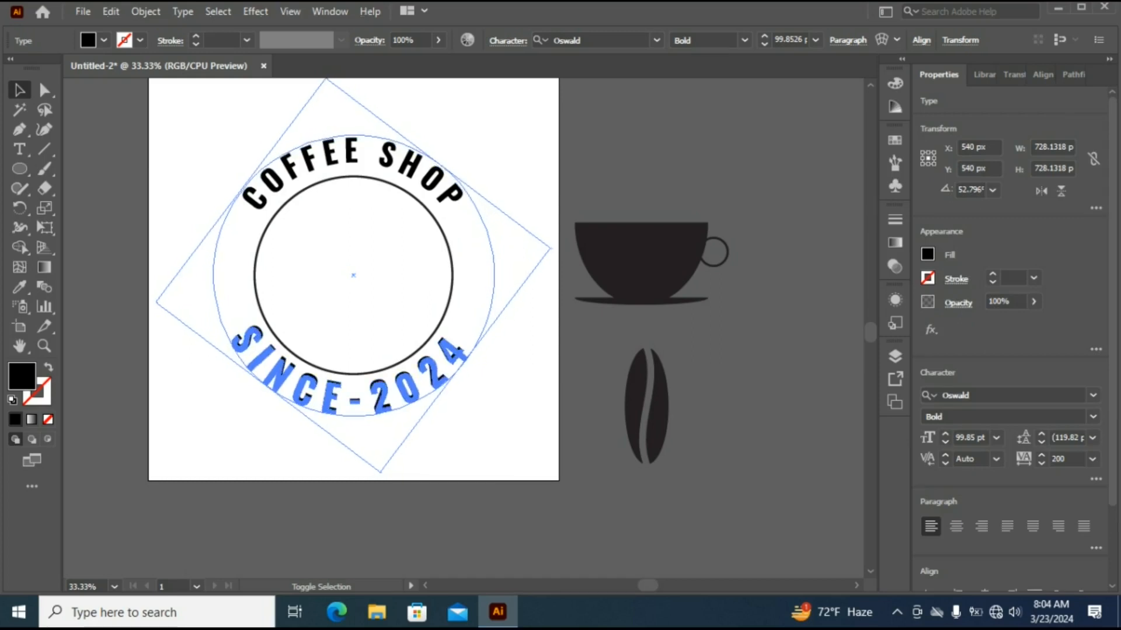
key("ctrl+shift+a")
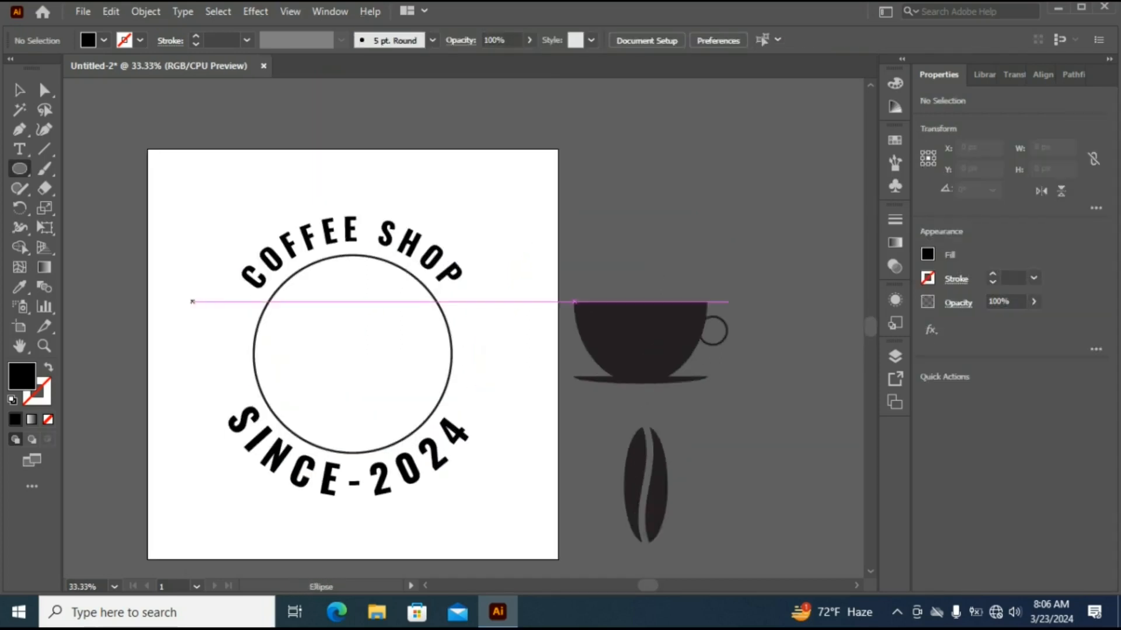
Draw a circle about 852 px across around both texts, centred on the artboard, with no fill.
left_click_drag(193, 301, 354, 462)
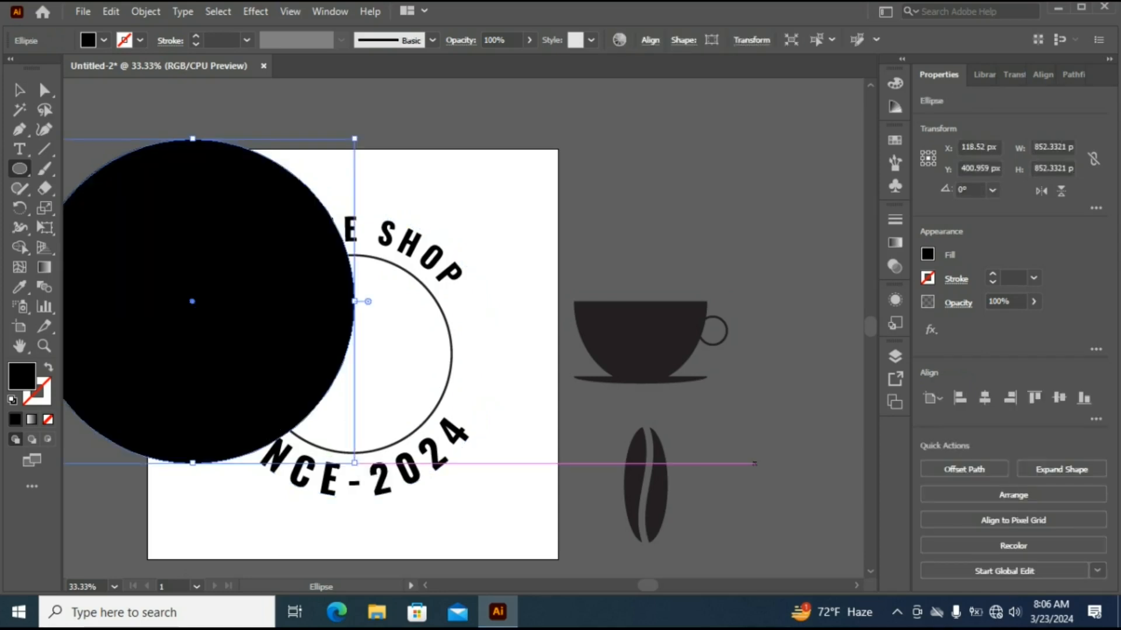
left_click(984, 397)
left_click(1059, 397)
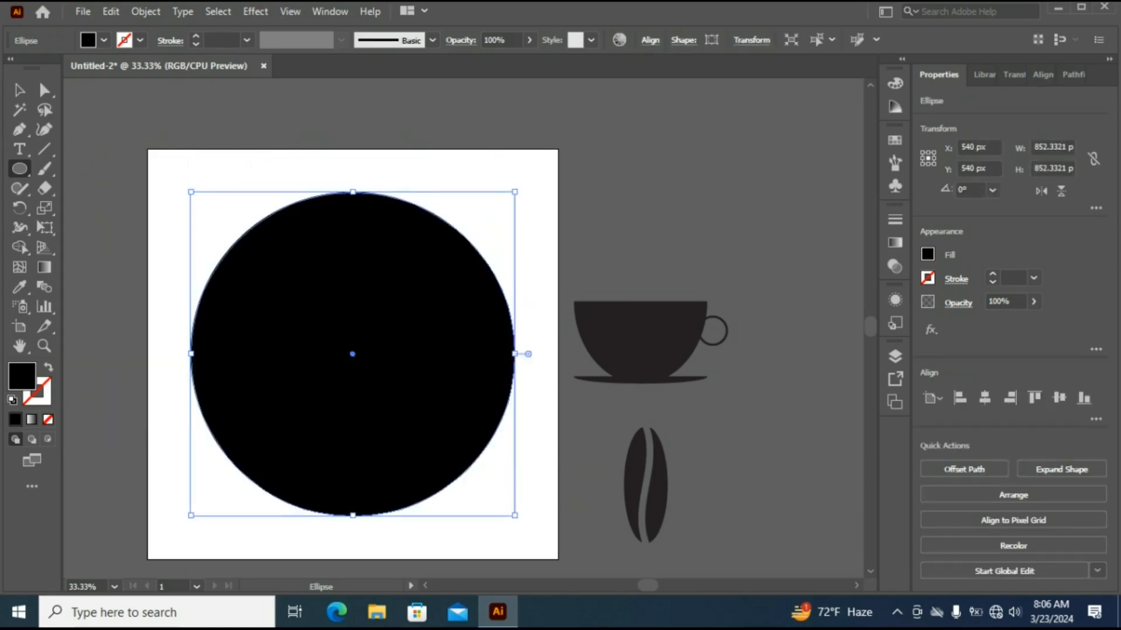
left_click(928, 254)
left_click(748, 313)
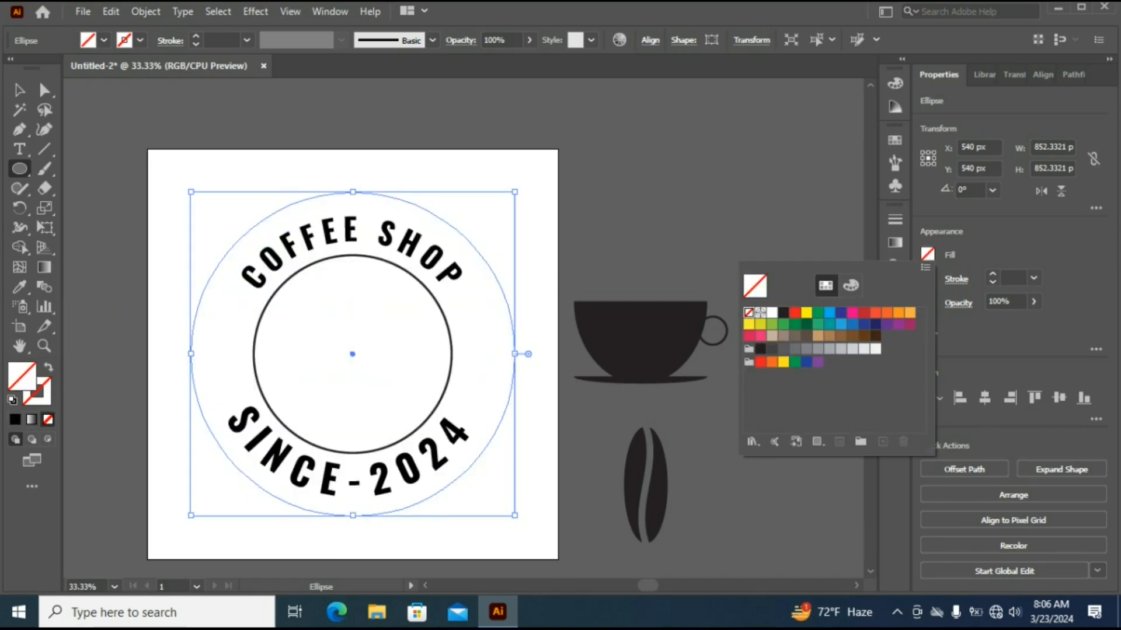
Give the outer circle a 5 pt stroke and reduce it to about 820 px across, keeping it centred.
left_click(1033, 278)
left_click(1034, 278)
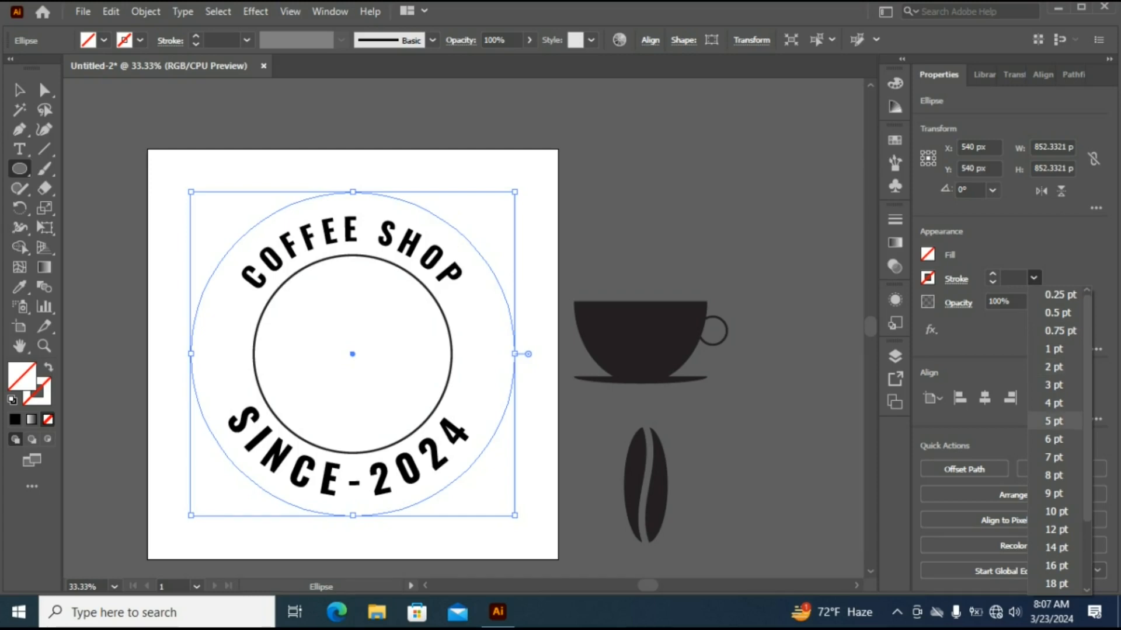
left_click(1054, 421)
Expand the outer circle's fill and stroke into outlines and deselect it.
left_click(146, 11)
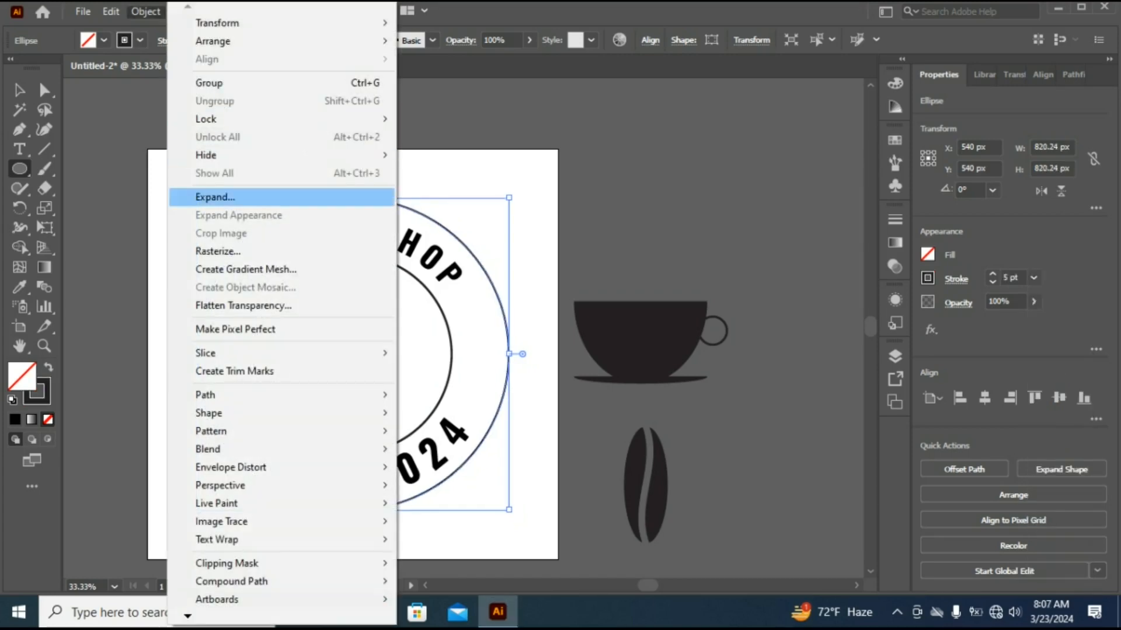
left_click(234, 197)
left_click(520, 398)
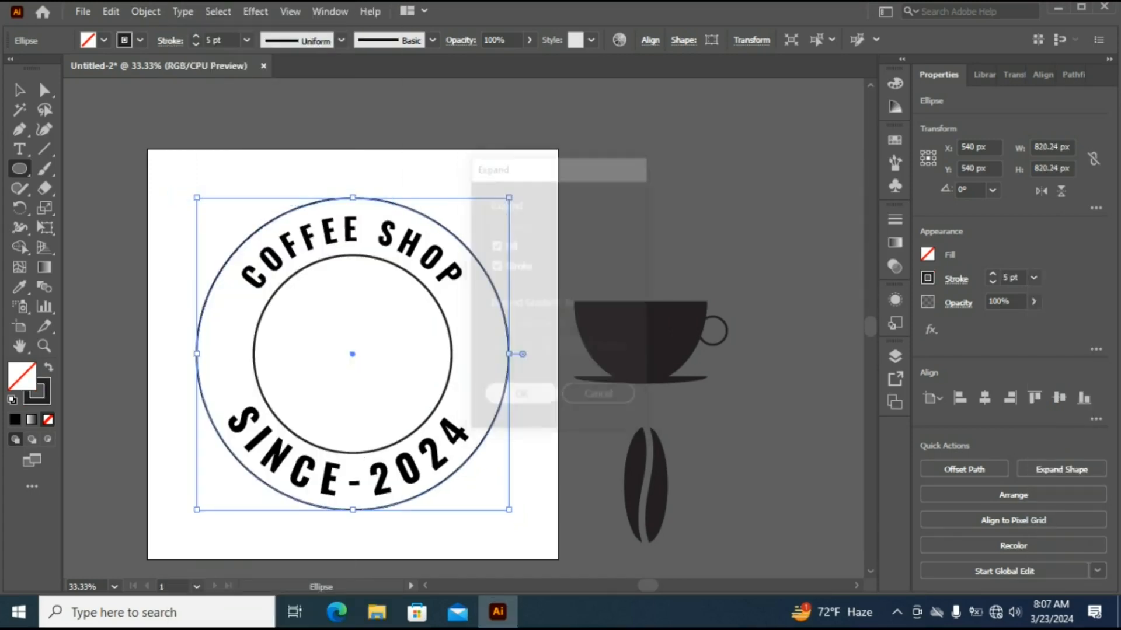
left_click(20, 90)
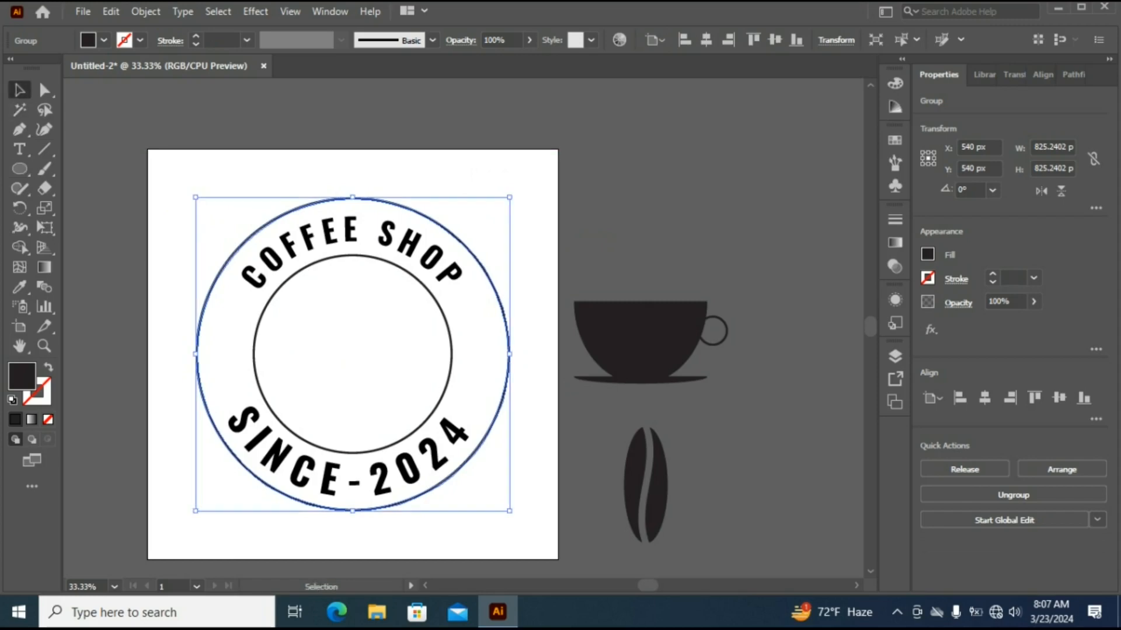
left_click(105, 148)
Scale down the coffee bean and place it between the two rings at the right of the logo.
left_click(645, 484)
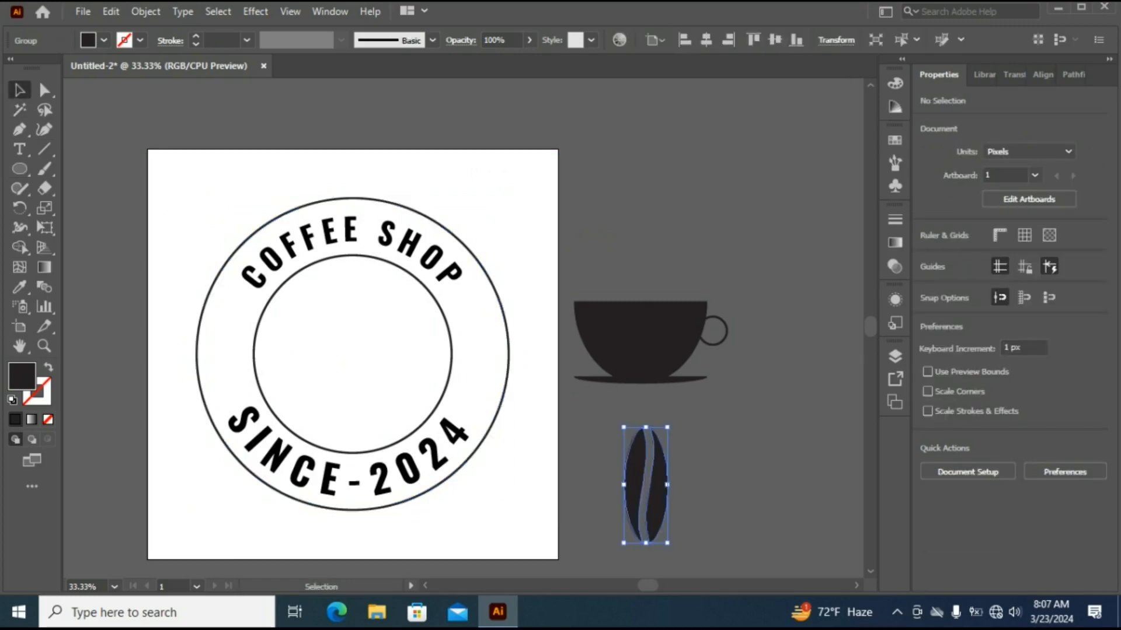
left_click_drag(667, 427, 660, 447)
left_click_drag(646, 484, 479, 345)
mouse_move(500, 388)
left_mouse_down()
mouse_move(521, 379)
mouse_move(512, 387)
left_mouse_up()
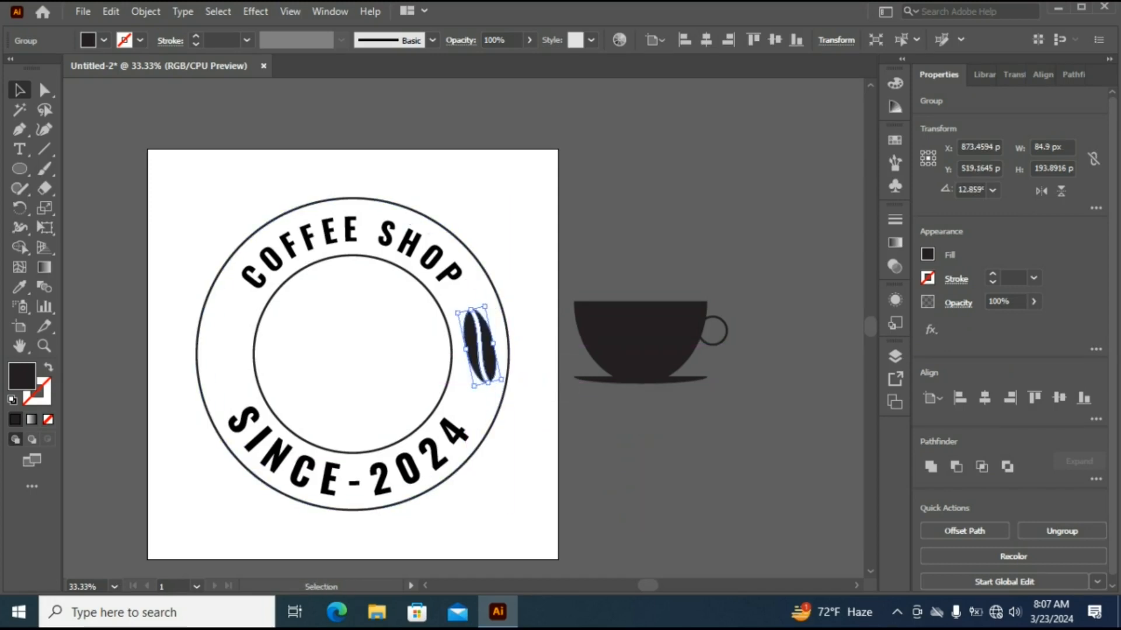
Rotate the bean between the rings to about 355° so that it stands nearly upright.
left_click_drag(487, 306, 488, 310)
left_click(519, 304)
left_click(485, 352)
left_click_drag(503, 380, 491, 388)
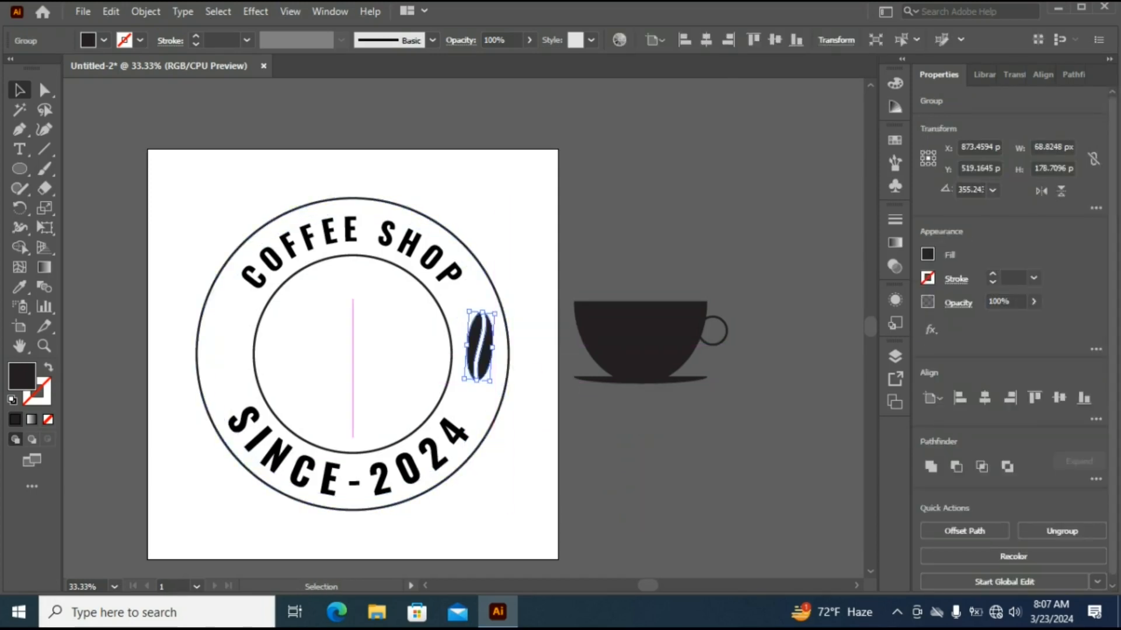
left_click(522, 379)
Create a copy of the bean reflected across the vertical axis and place it between the rings on the opposite side.
left_click(479, 346)
right_click(483, 363)
mouse_move(560, 261)
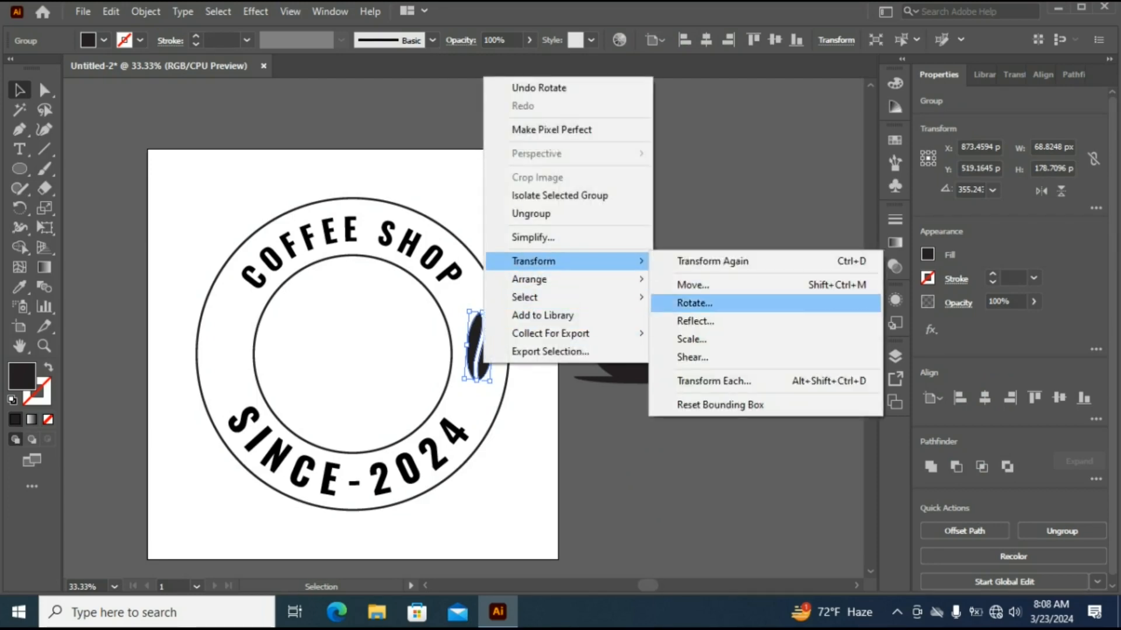
left_click(696, 321)
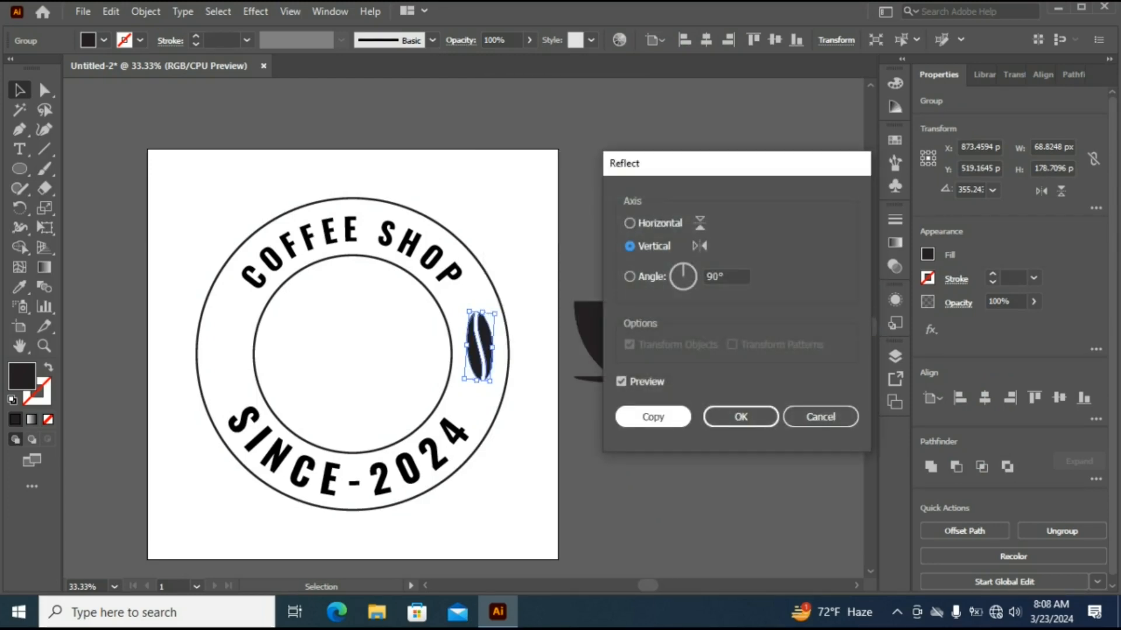
left_click(652, 417)
left_click_drag(480, 345, 240, 346)
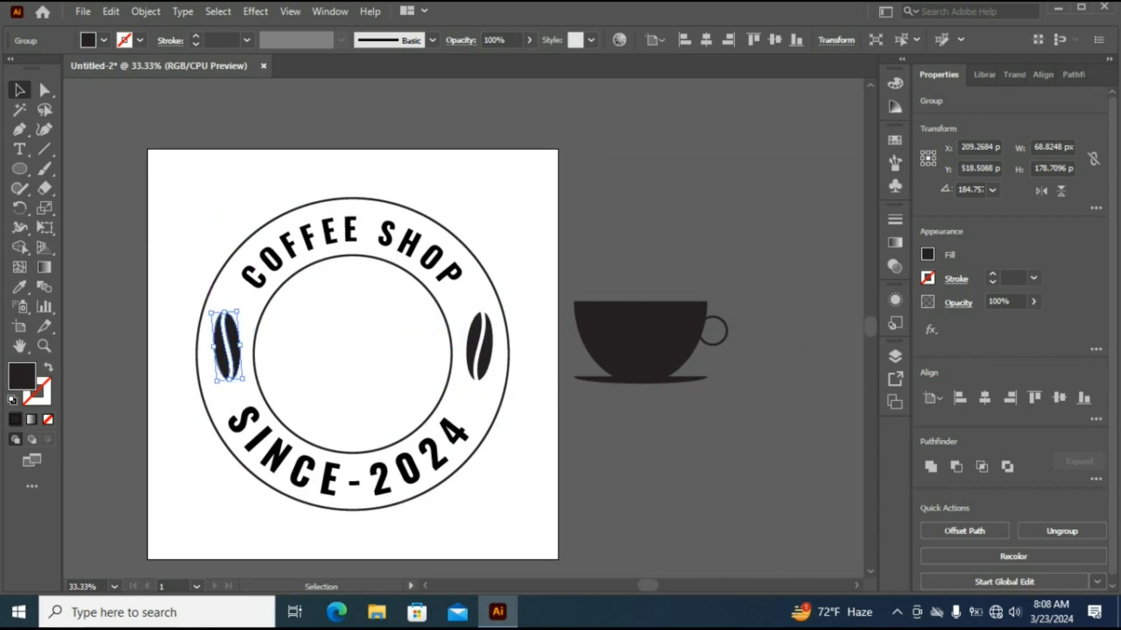
Centre the coffee cup horizontally and vertically on the artboard and scale it down inside the inner ring.
left_click(640, 341)
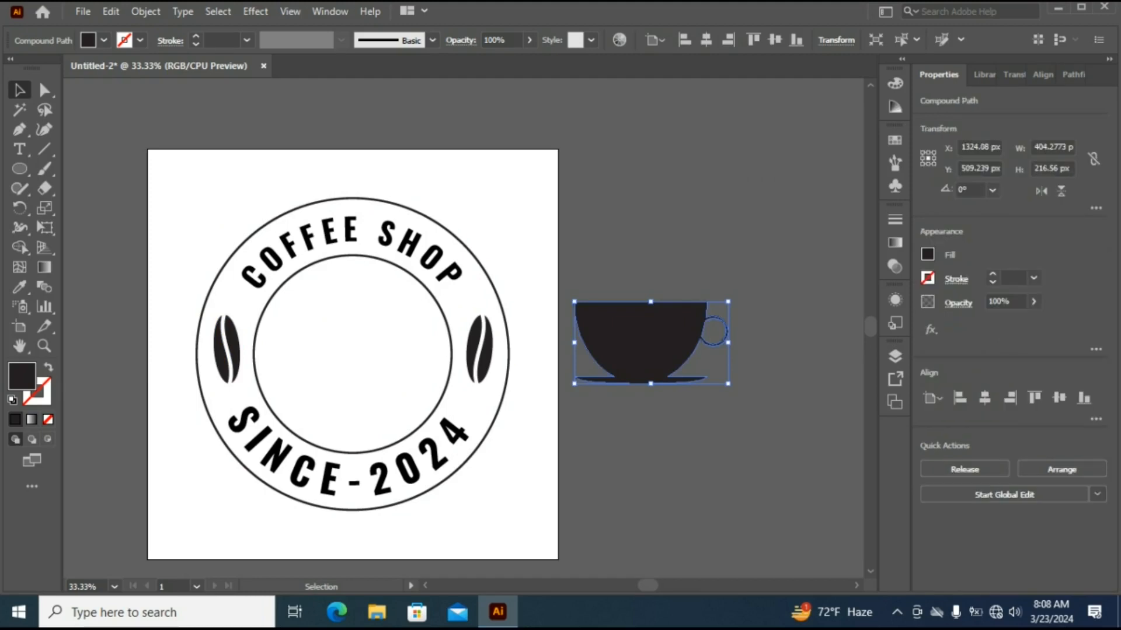
left_click(984, 397)
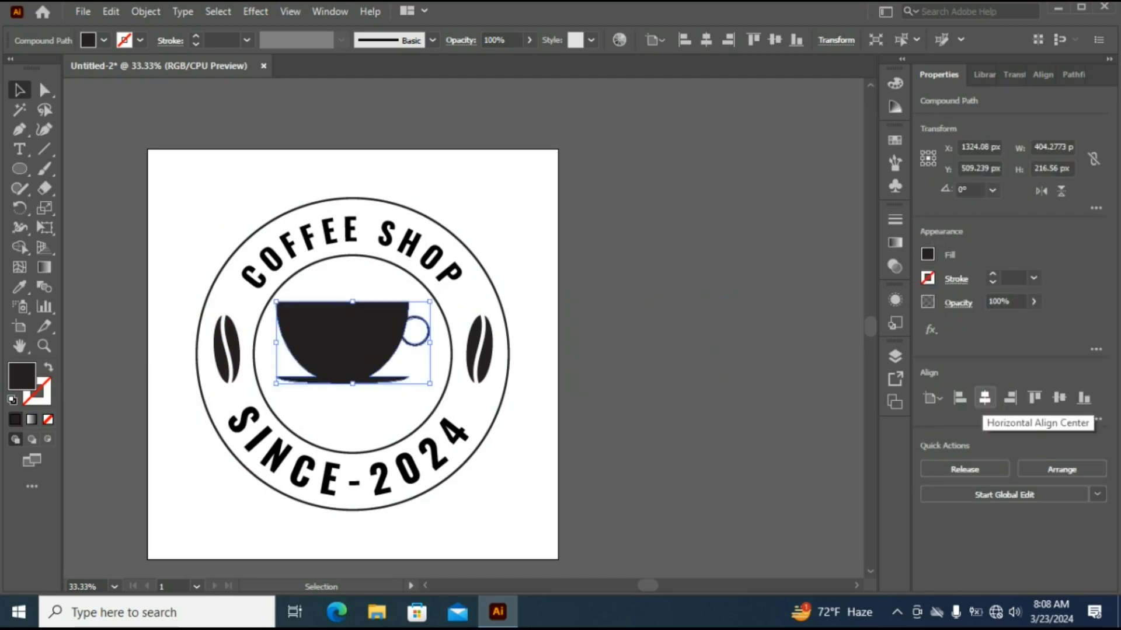
left_click(1059, 397)
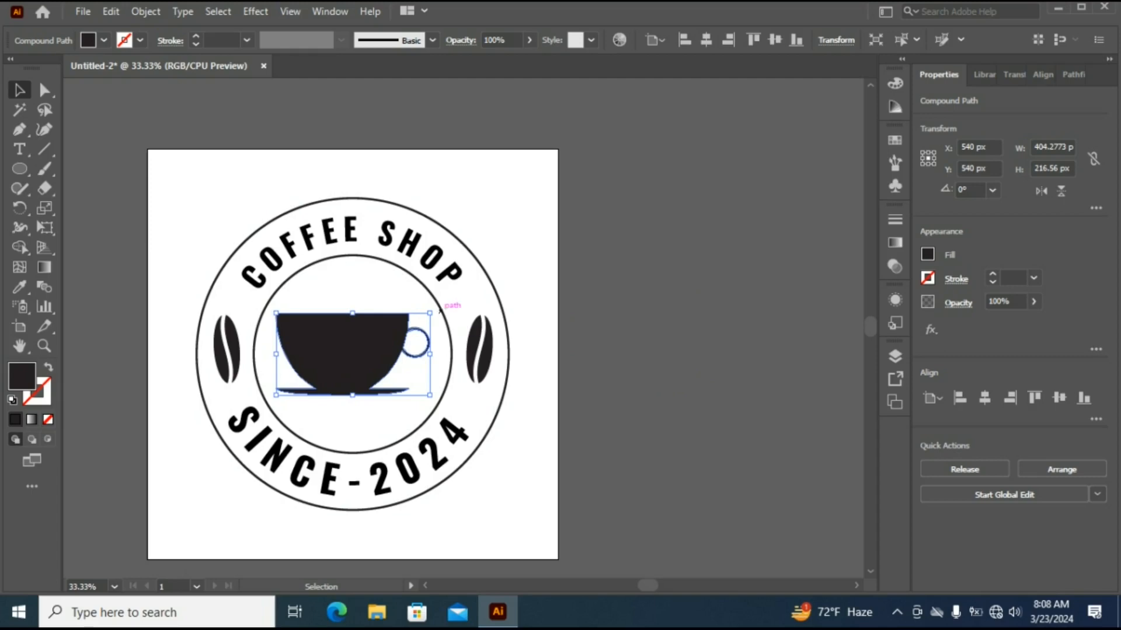
left_click_drag(430, 313, 414, 322)
key("ctrl+shift+a")
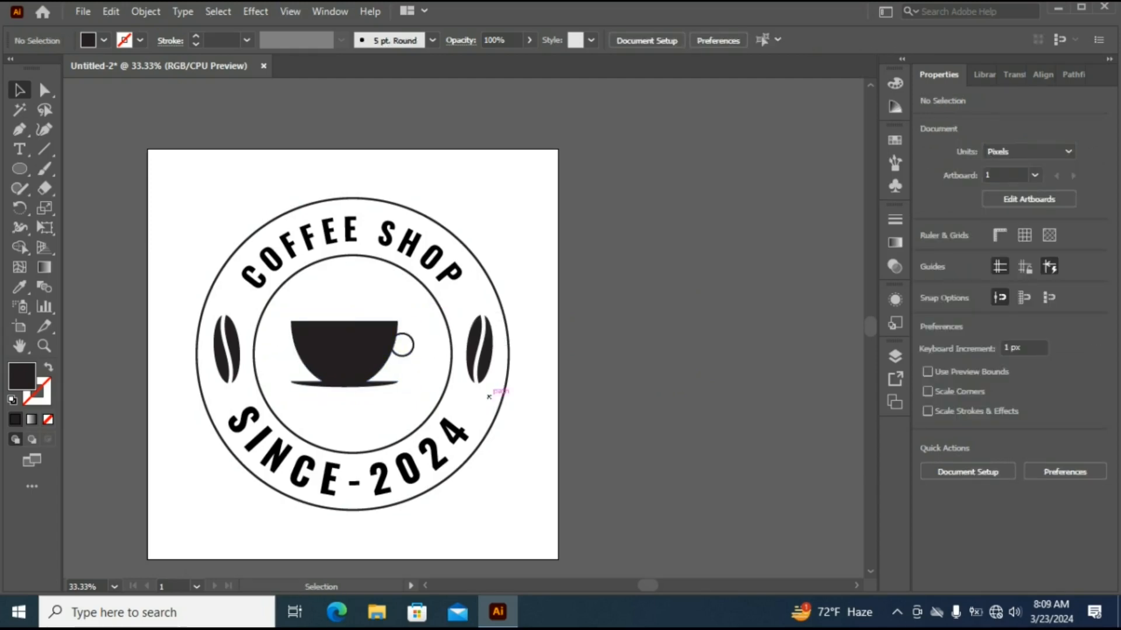
Shift the cup slightly to the right so that its body sits in the middle of the inner ring.
key("ctrl+z")
key("ctrl+shift+a")
key("ctrl+minus")
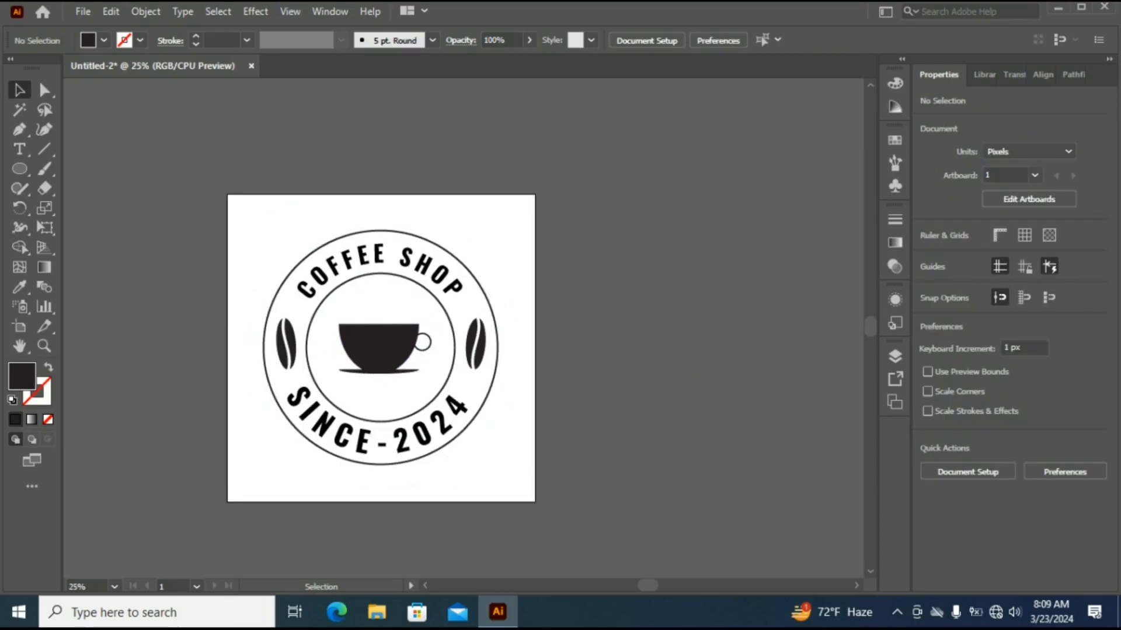
key("ctrl+z")
key("ctrl+shift+a")
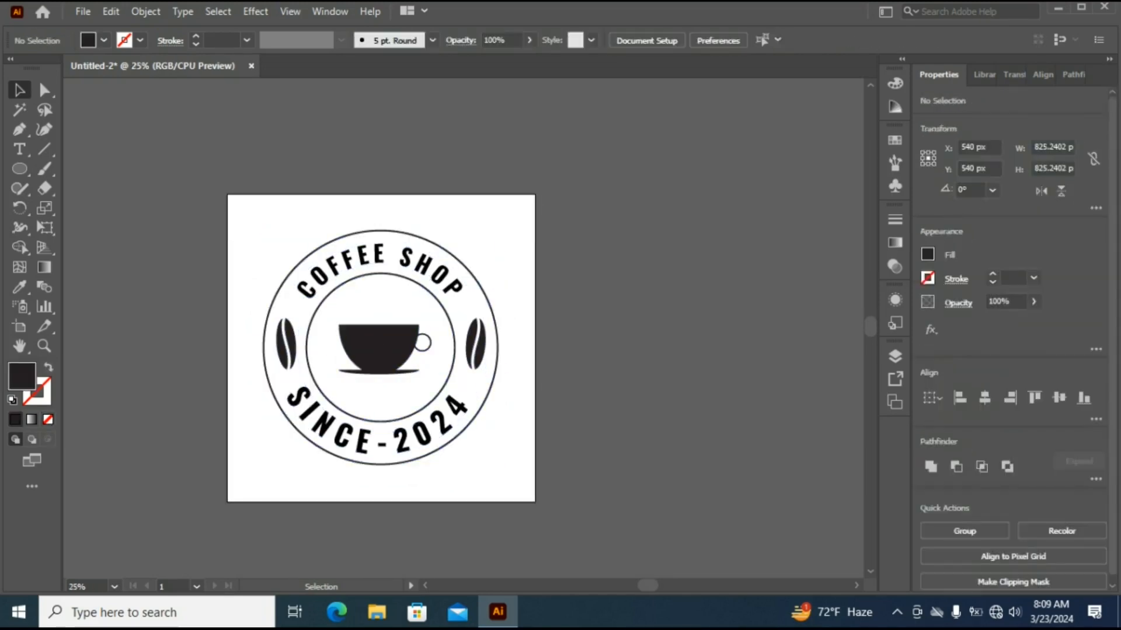
Group all the logo artwork and expand the group so the texts become outlines.
key("ctrl+a")
key("ctrl+g")
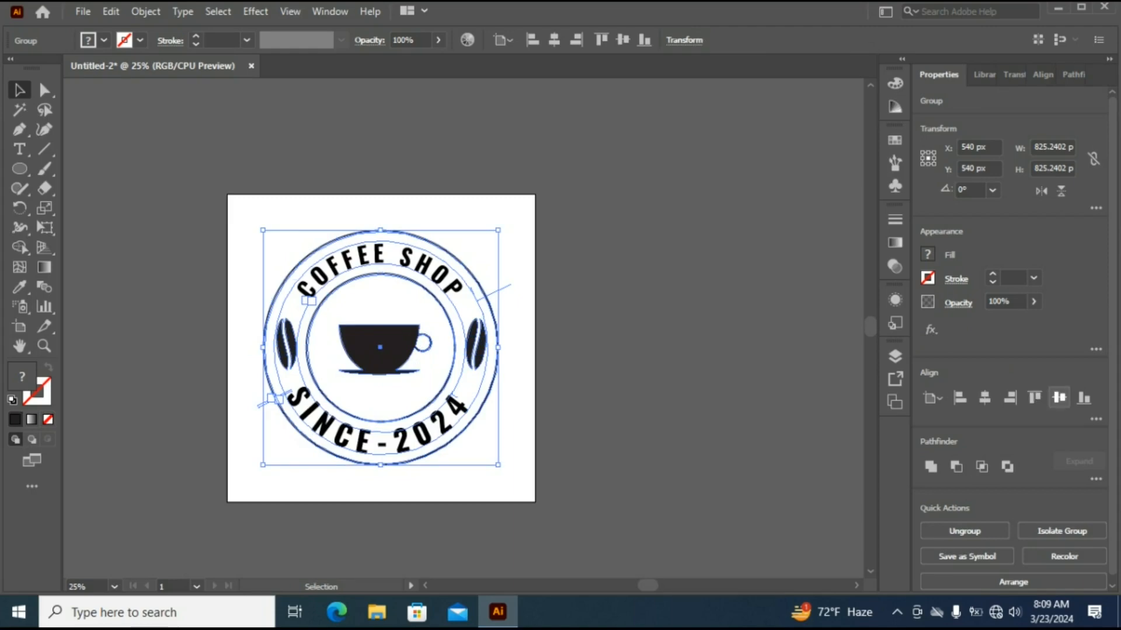
left_click(146, 11)
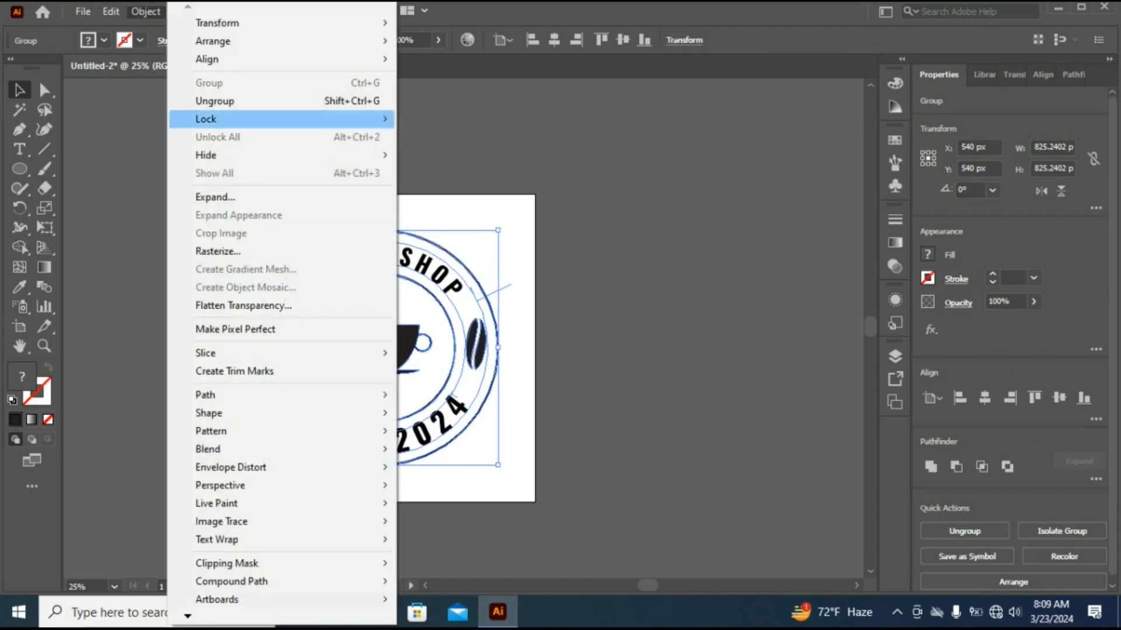
left_click(204, 197)
key("Return")
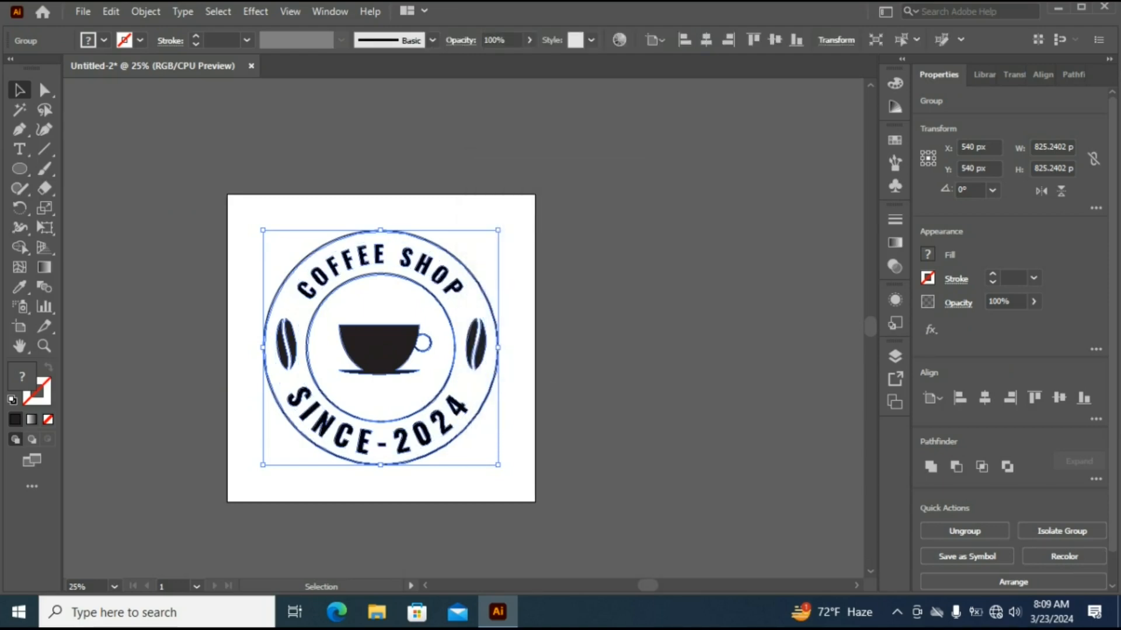
Fill the whole logo group with a dark brown swatch and deselect it.
left_click(928, 254)
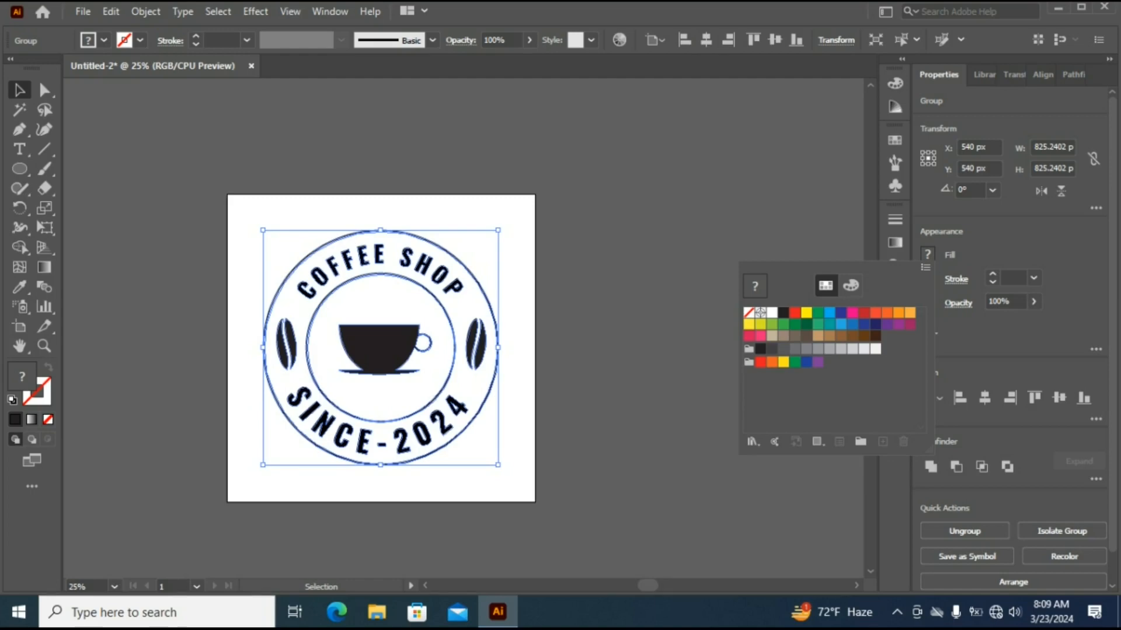
left_click(841, 337)
left_click(853, 337)
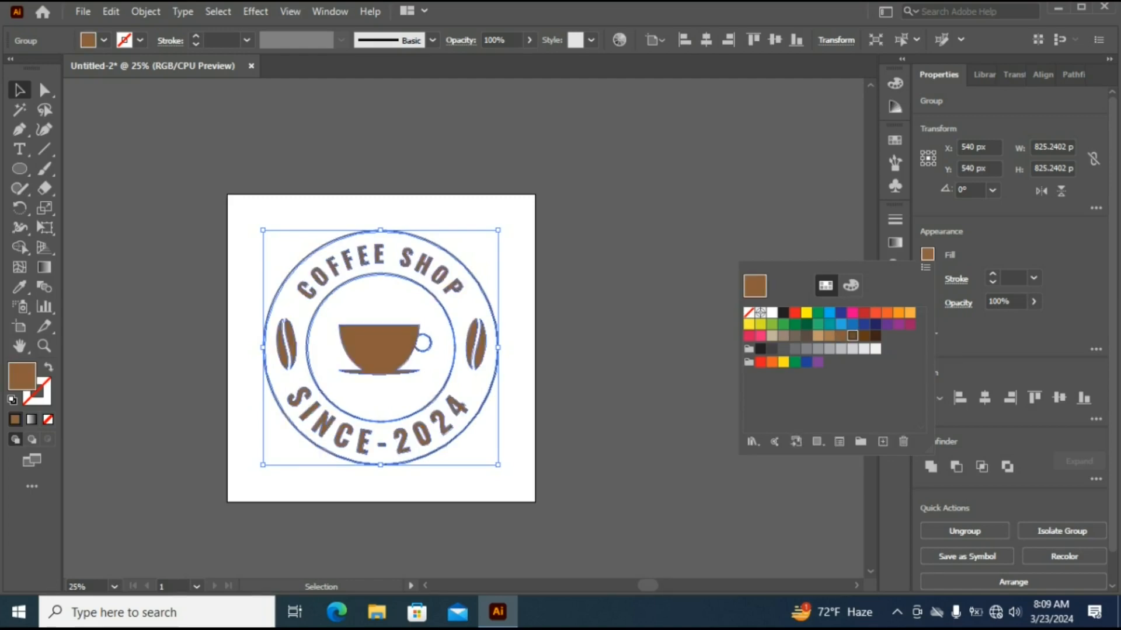
key("ctrl+shift+a")
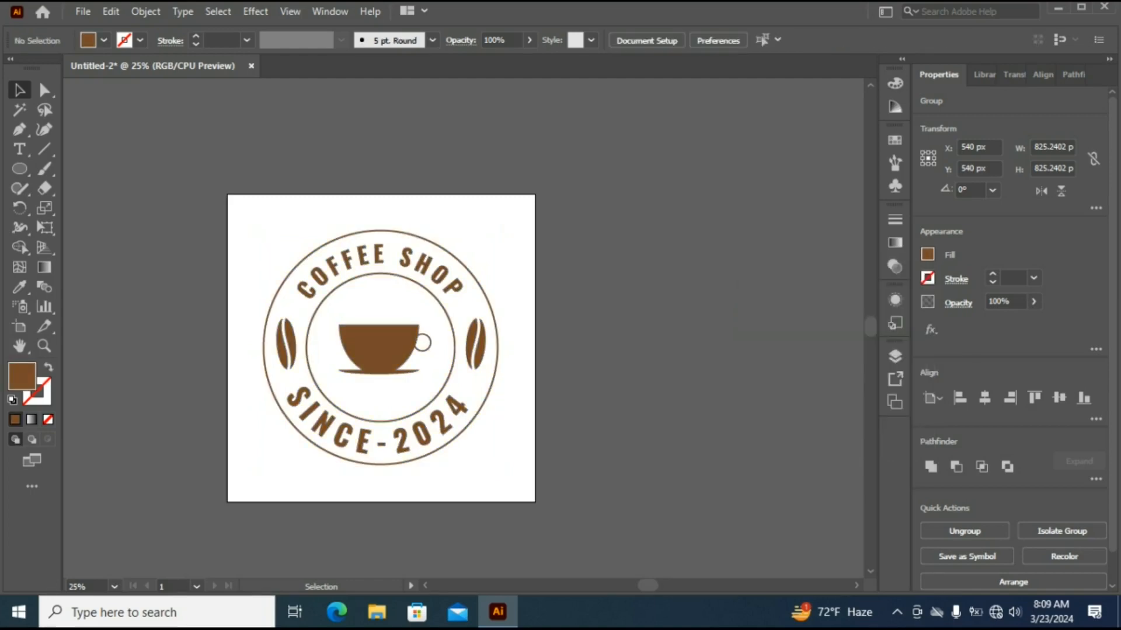
scroll(381, 358, "up", 1)
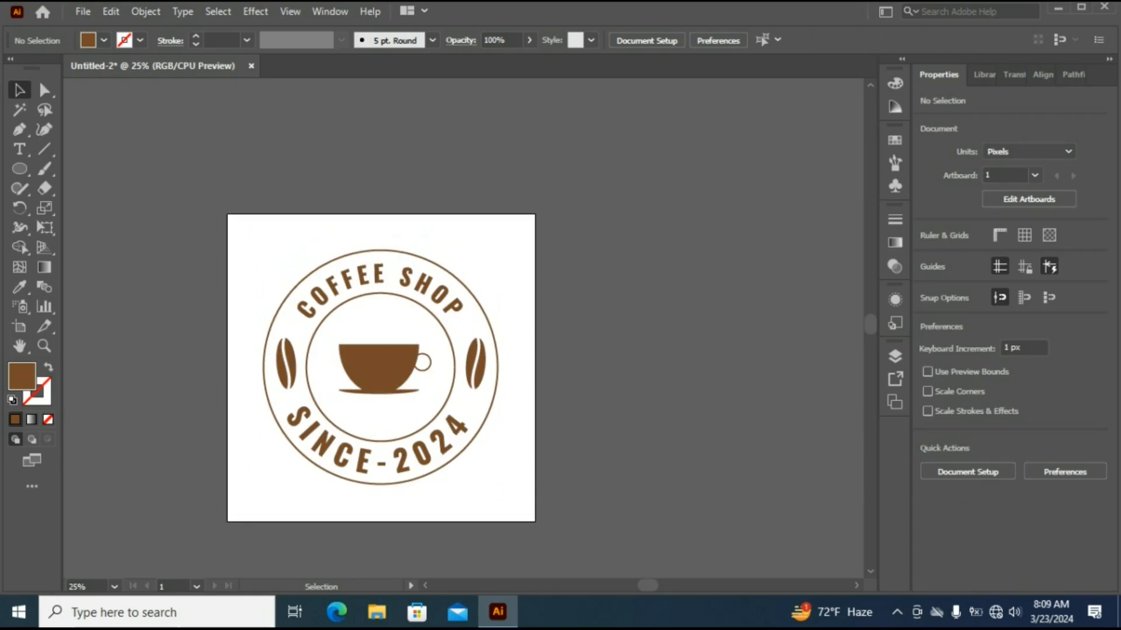